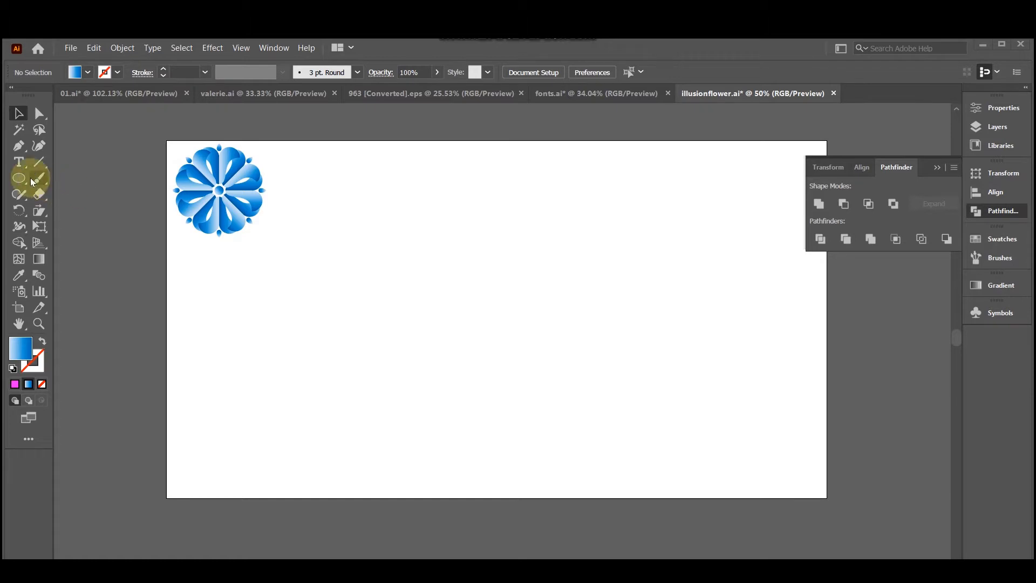
- Draw a circle about 278 px in diameter near the artboard's centre, with no fill and a 0.25 pt black stroke
left_click(31, 181)
left_click_drag(404, 300, 460, 374)
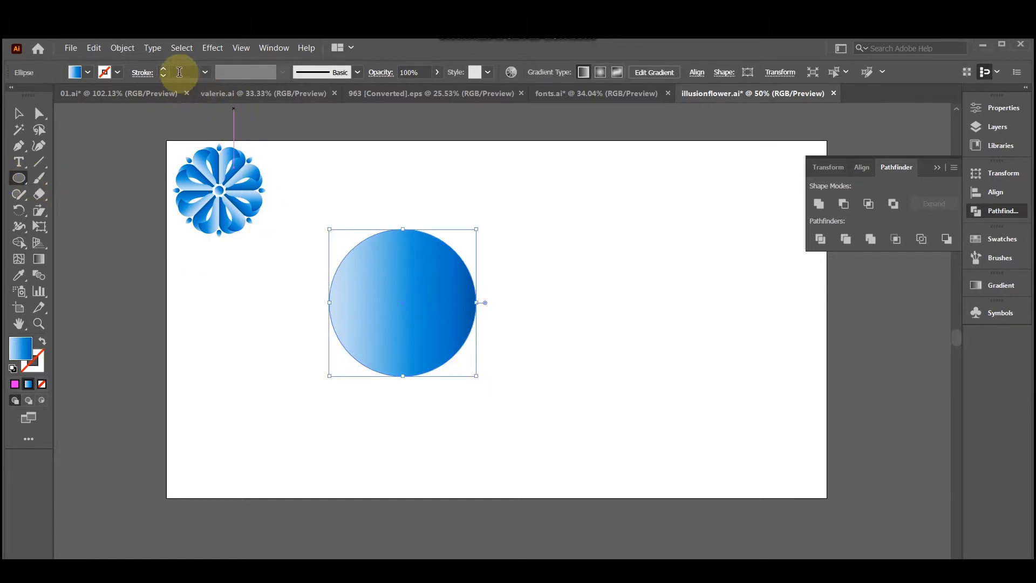
scroll(180, 73, "down", 1)
left_click(20, 112)
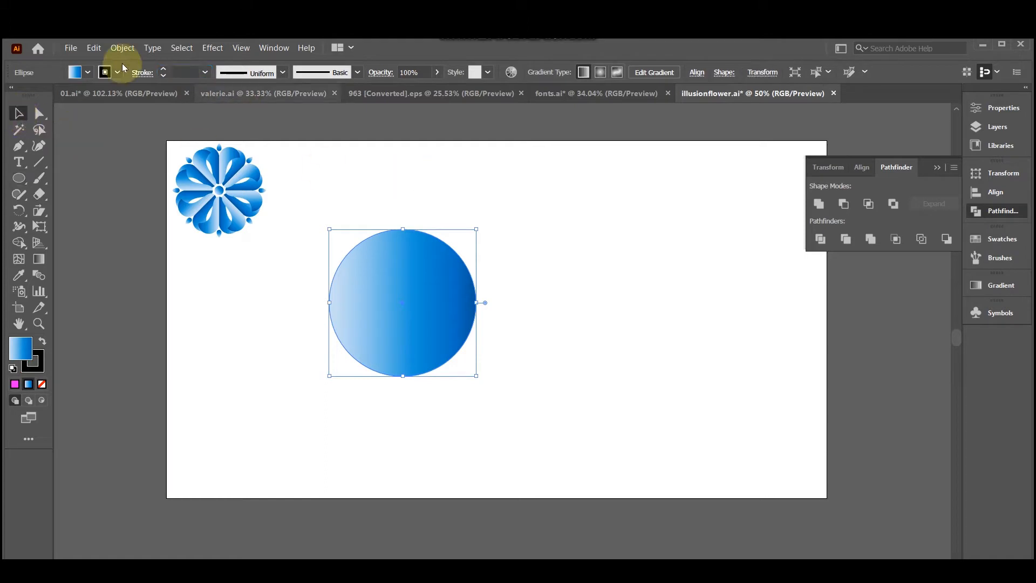
left_click(87, 73)
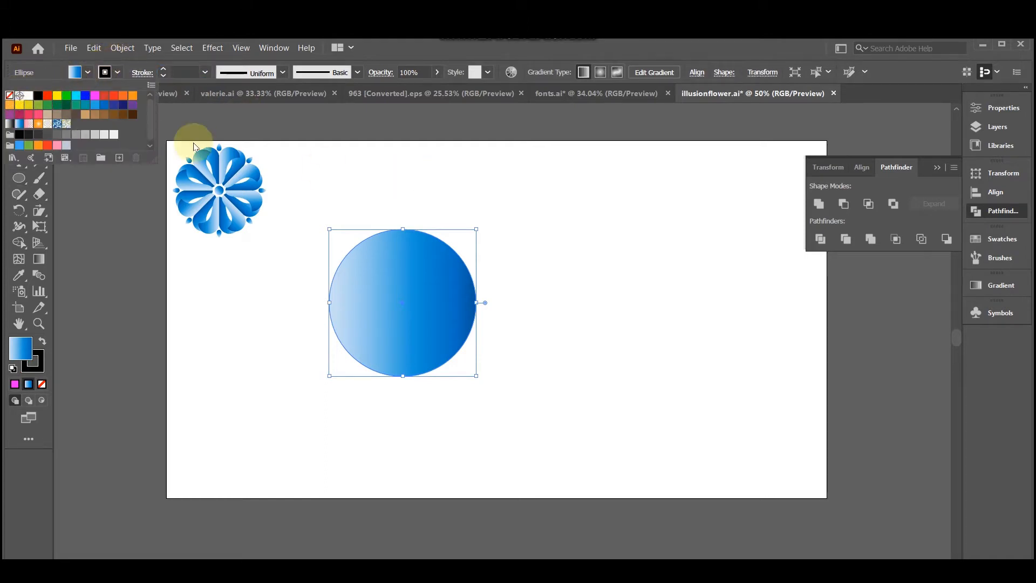
key("slash")
left_click(503, 275)
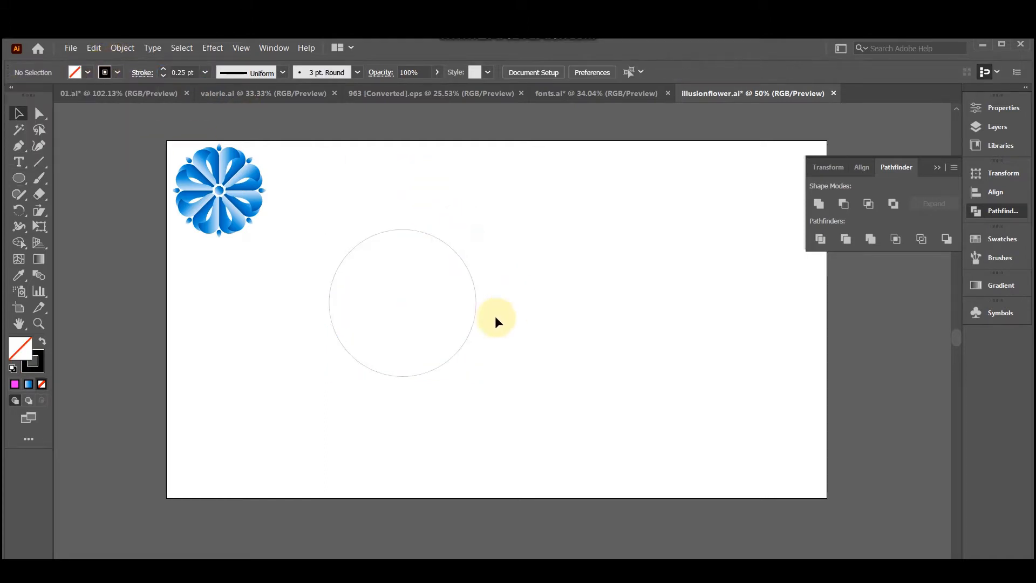
- Duplicate the circle to its right so the two edges touch, and align the two circles vertically
left_click(473, 331)
left_click_drag(478, 341, 627, 348)
left_click_drag(411, 331, 410, 333)
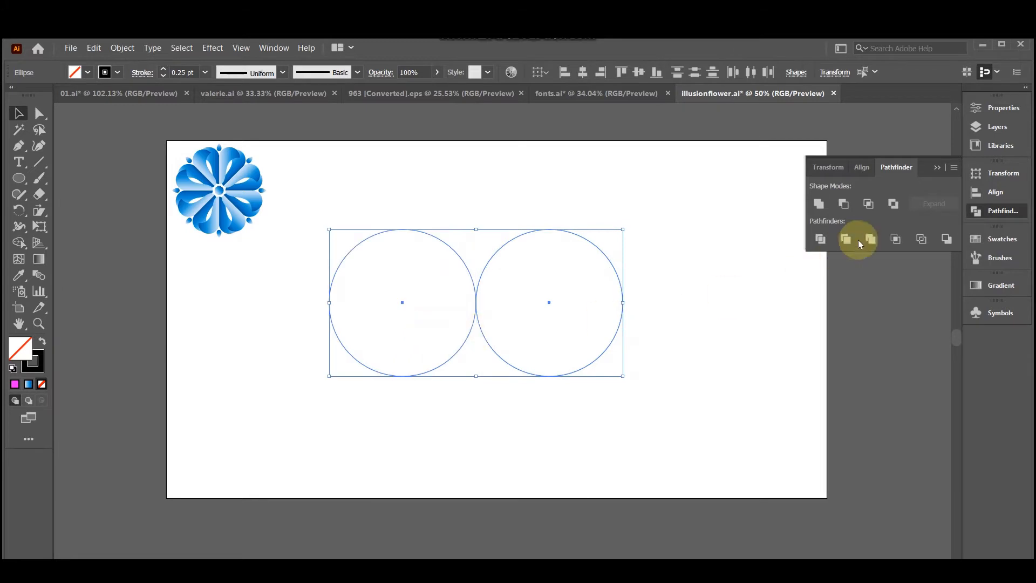
left_click(861, 167)
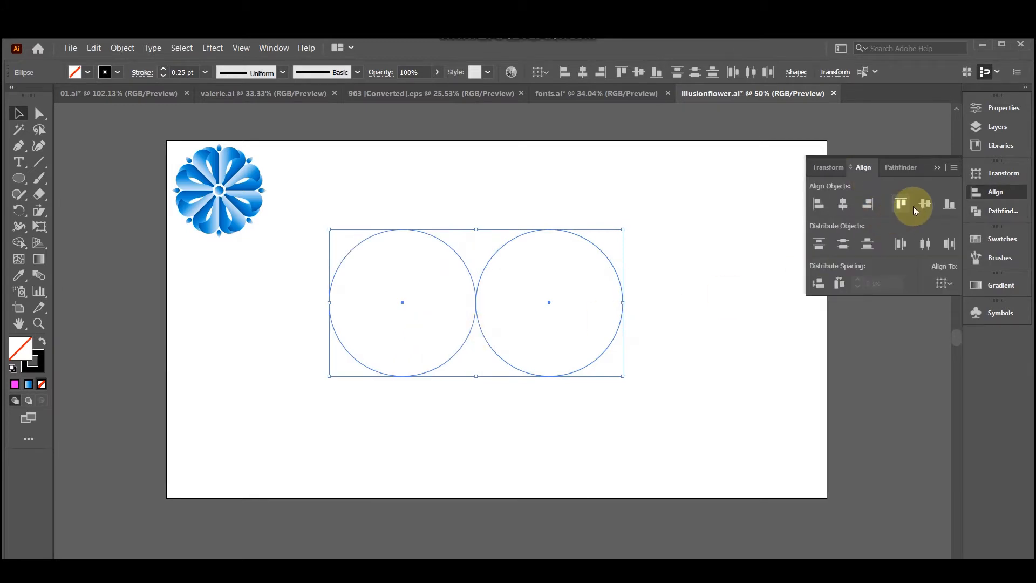
left_click(722, 290)
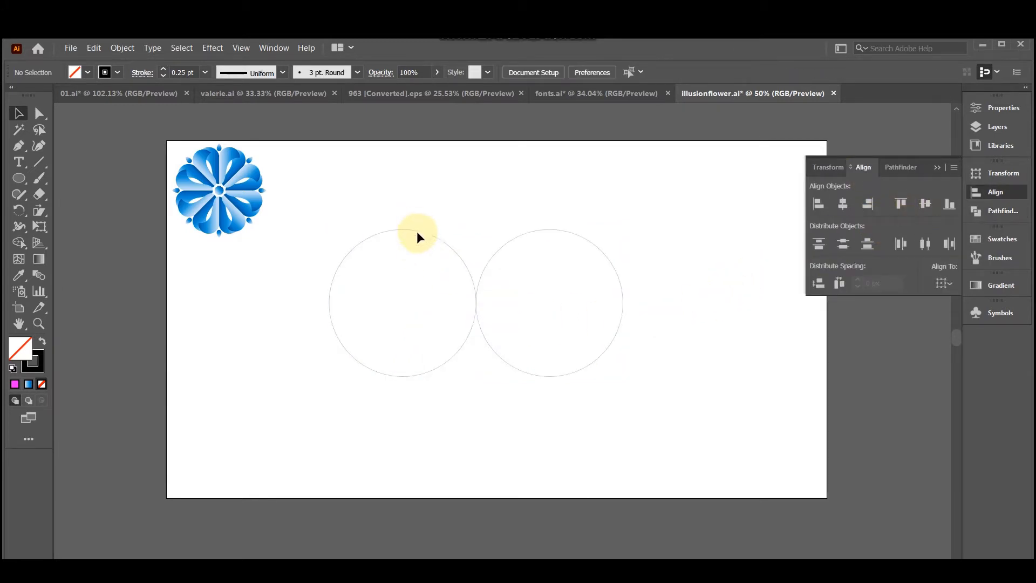
- Delete the bottom anchor point of each circle, leaving two upper half arcs side by side
left_click(418, 235)
left_click(39, 112)
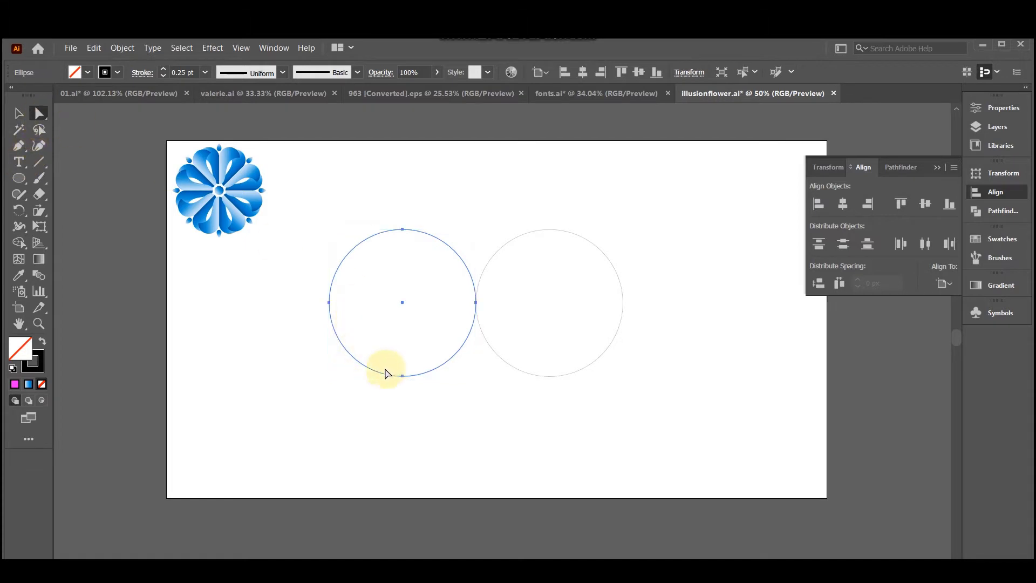
left_click(402, 376)
key("Delete")
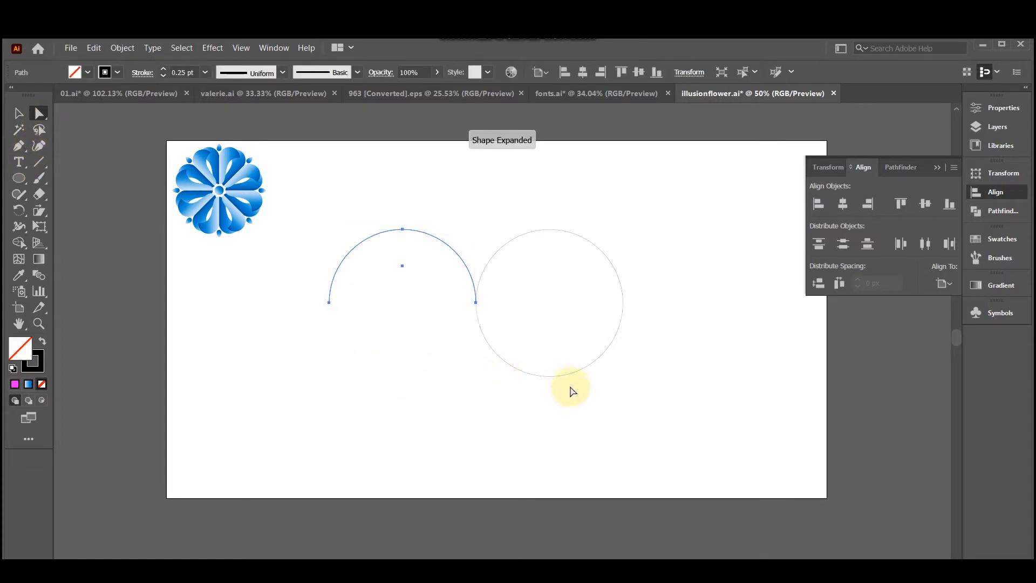
left_click(550, 375)
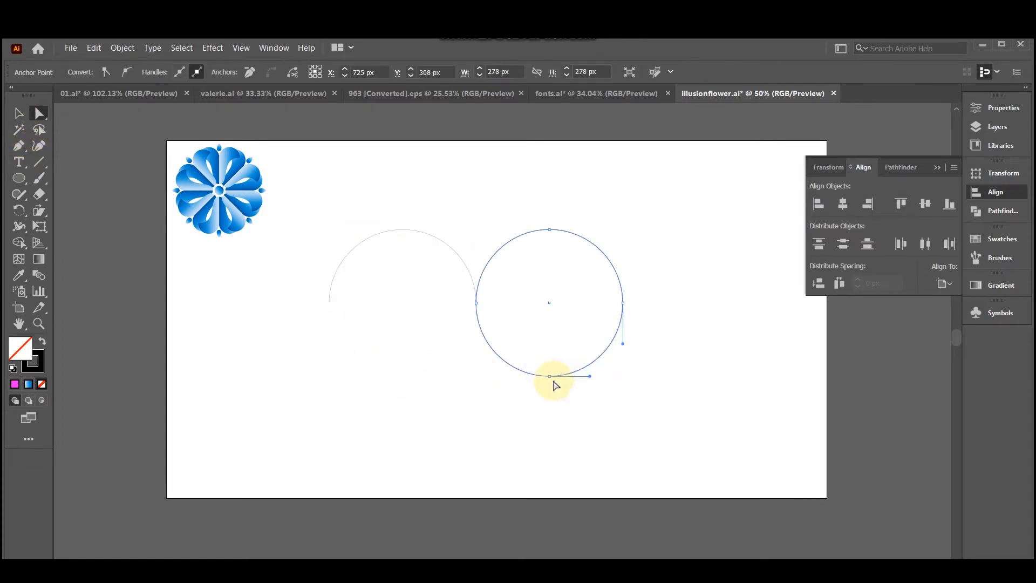
key("Delete")
left_click(18, 112)
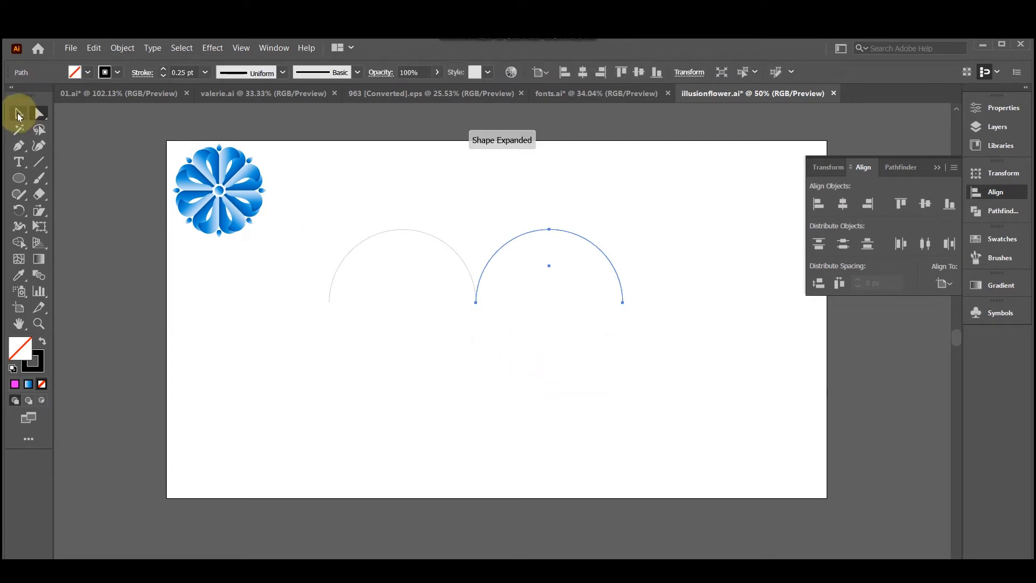
left_click(317, 148)
- Draw a circle about 556 px in diameter, centred on the point where the two half arcs meet
left_click(24, 180)
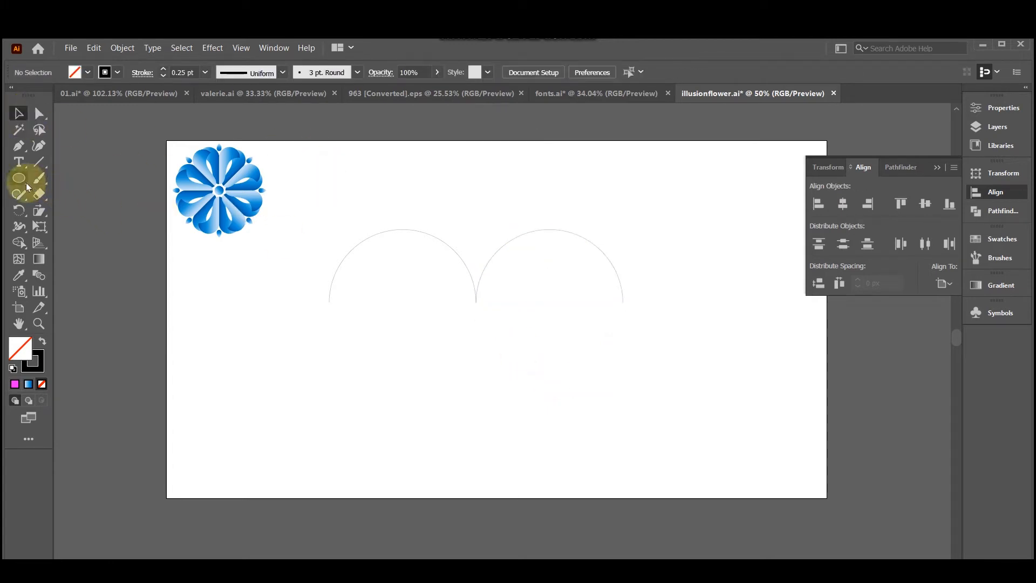
left_click_drag(476, 302, 567, 449)
left_click(18, 113)
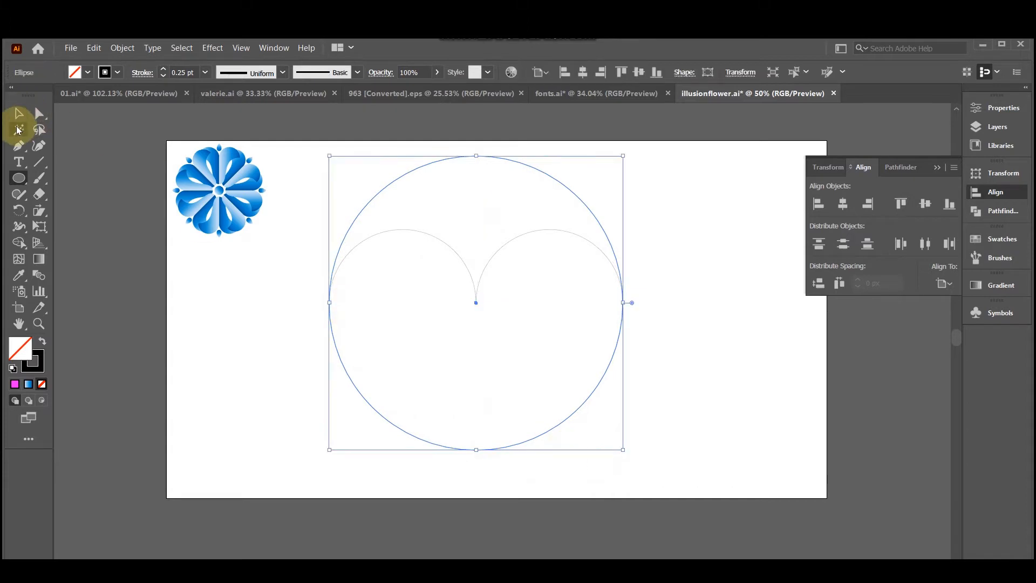
left_click(422, 141)
left_click(434, 177)
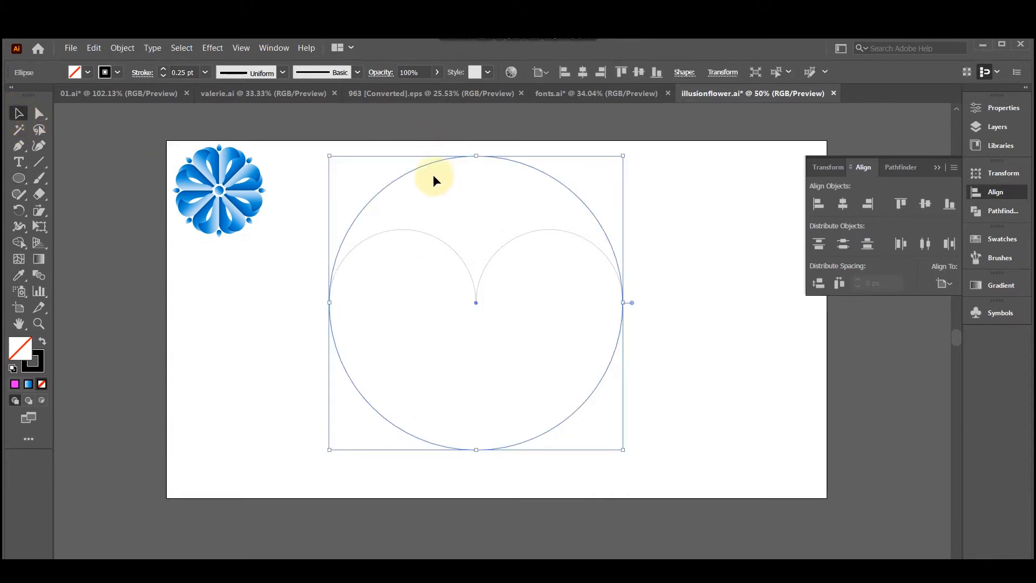
- Delete the top anchor point of the large circle, leaving only its lower half arc
left_click(39, 112)
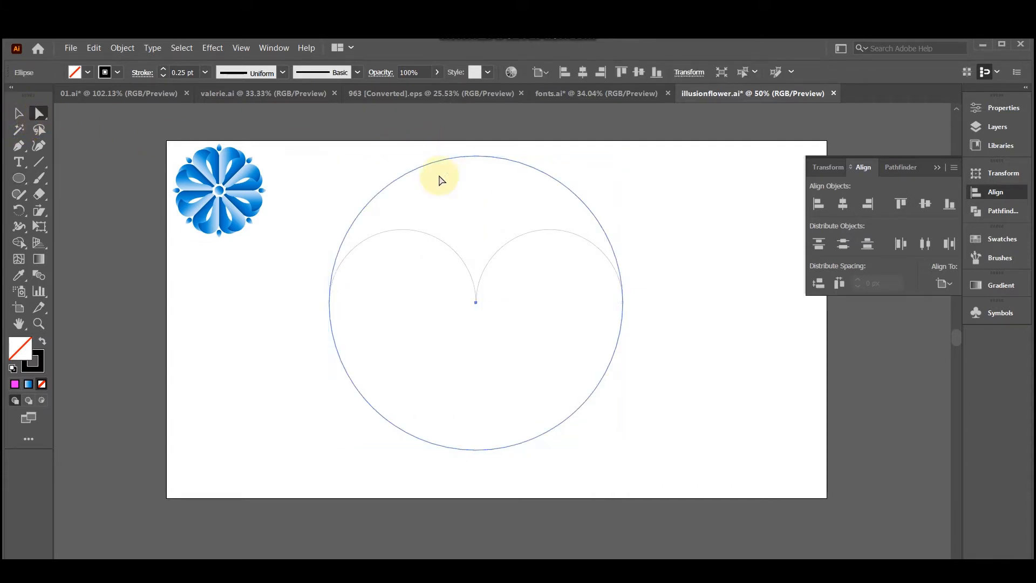
left_click(476, 157)
key("Delete")
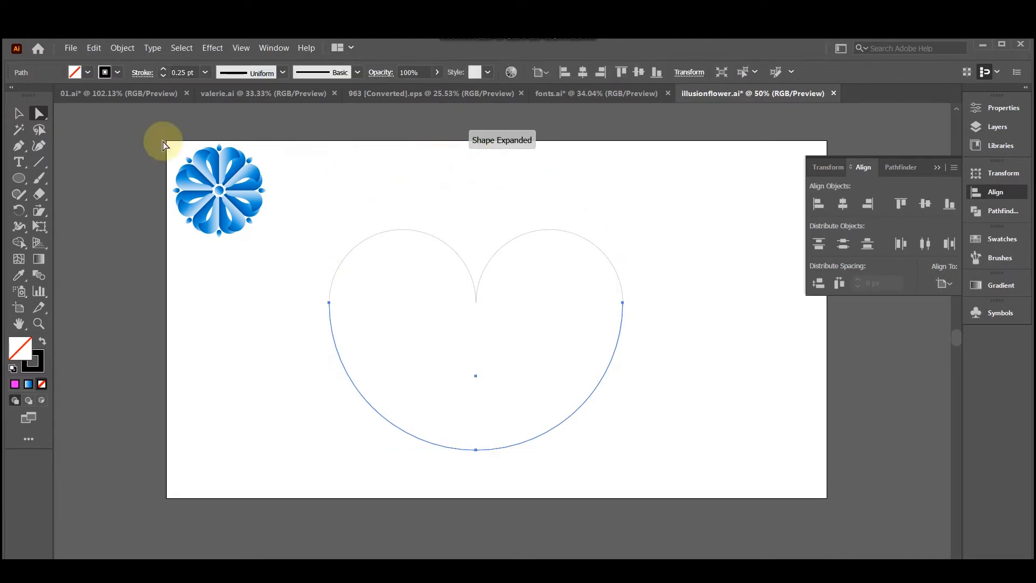
left_click(18, 116)
- Bend the lower arc's right half inward by moving its right end handle horizontally to the point where the small arcs meet
left_click(574, 367)
left_click(559, 427)
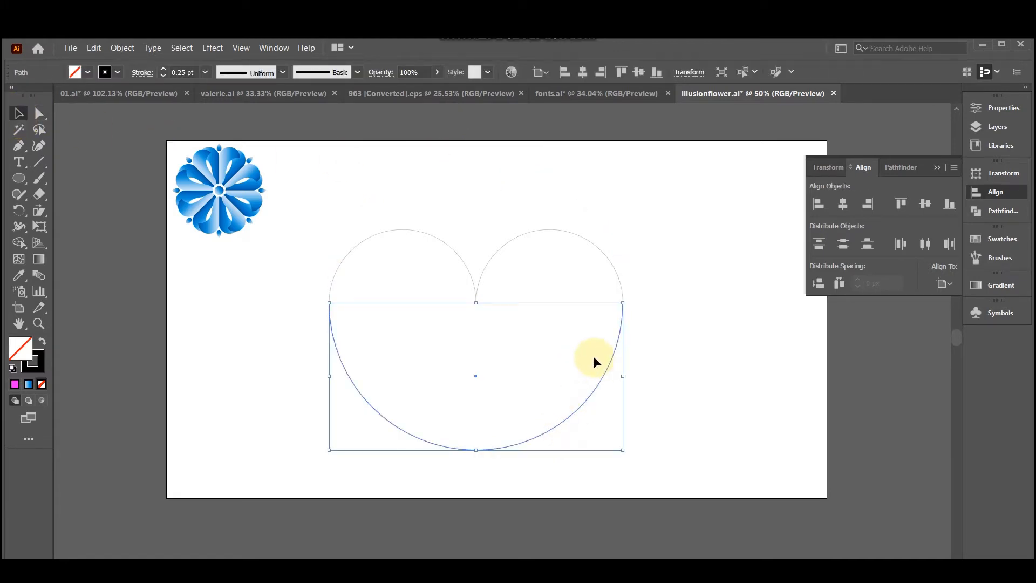
left_click(39, 113)
left_click(623, 303)
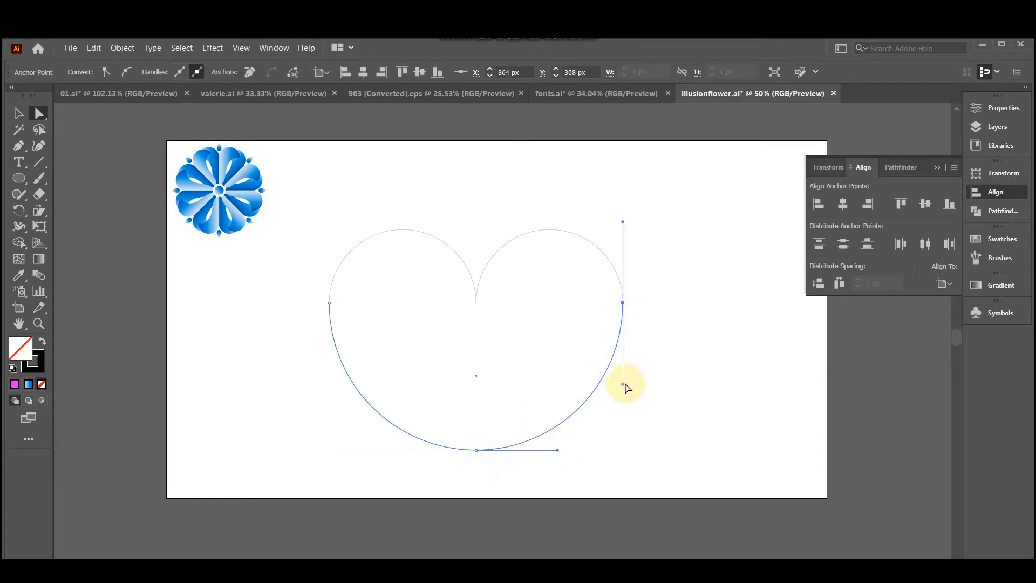
left_click_drag(613, 384, 501, 334)
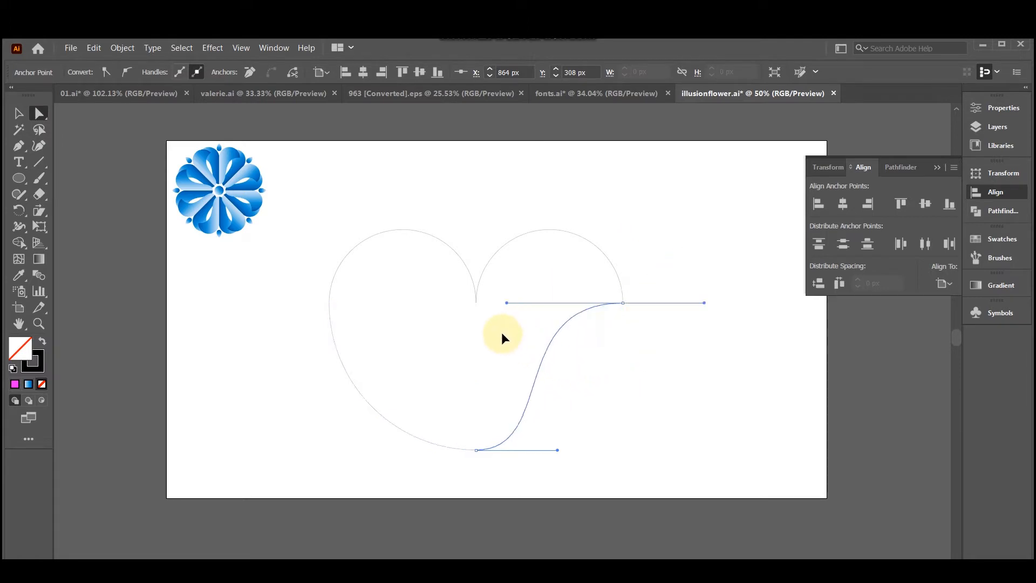
left_click(476, 311)
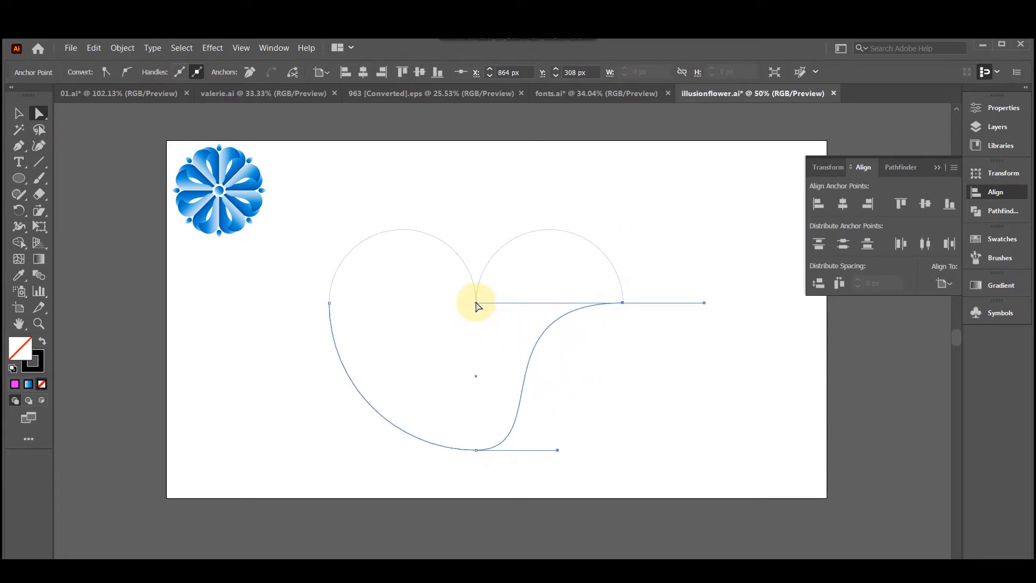
left_click(395, 455)
left_click_drag(449, 411, 467, 459)
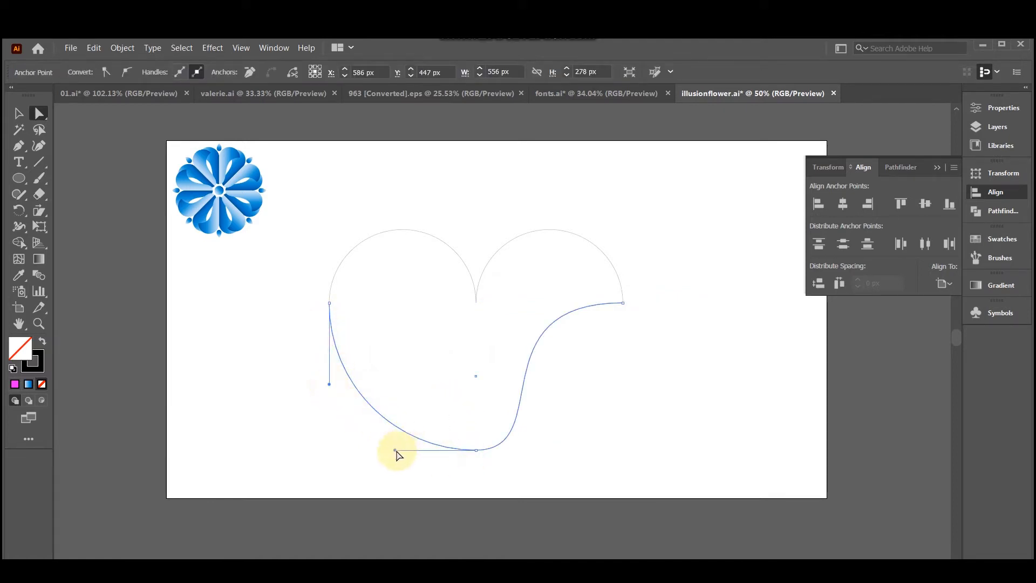
left_click_drag(395, 450, 469, 361)
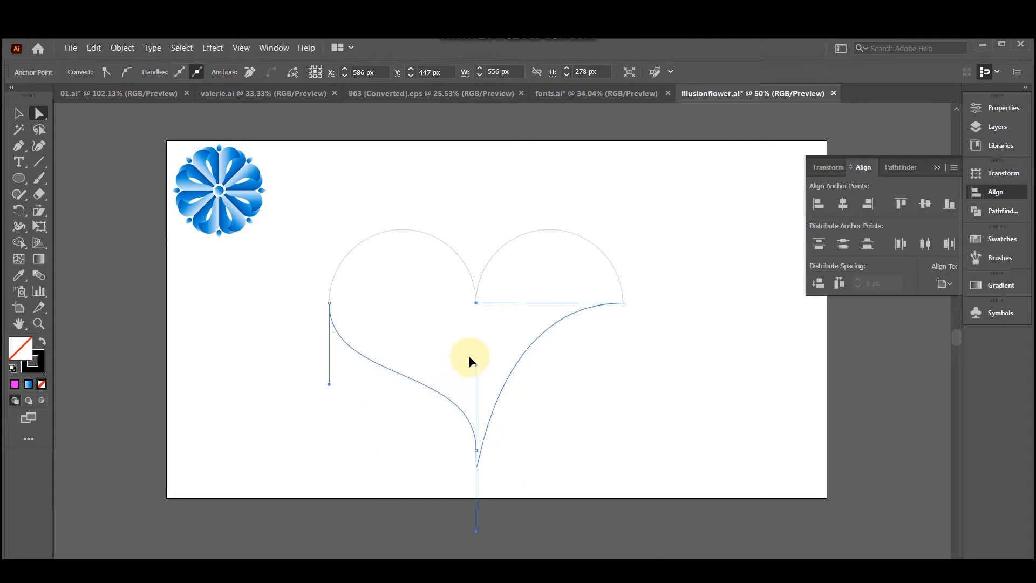
left_click_drag(478, 315, 477, 303)
key("ctrl+z")
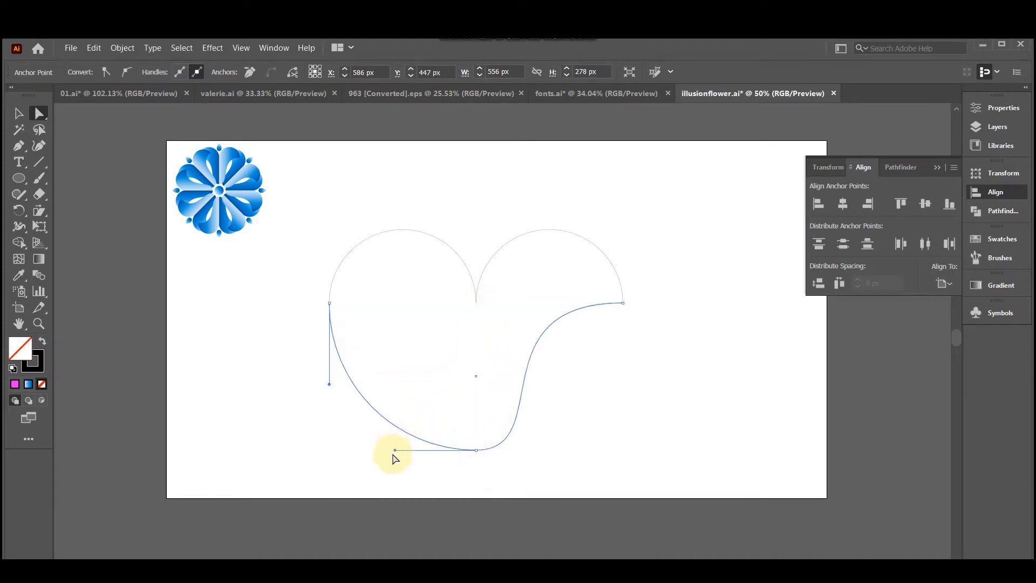
- Bend the lower arc's left half inward by moving its left end handle horizontally to the point where the small arcs meet
left_click(372, 440)
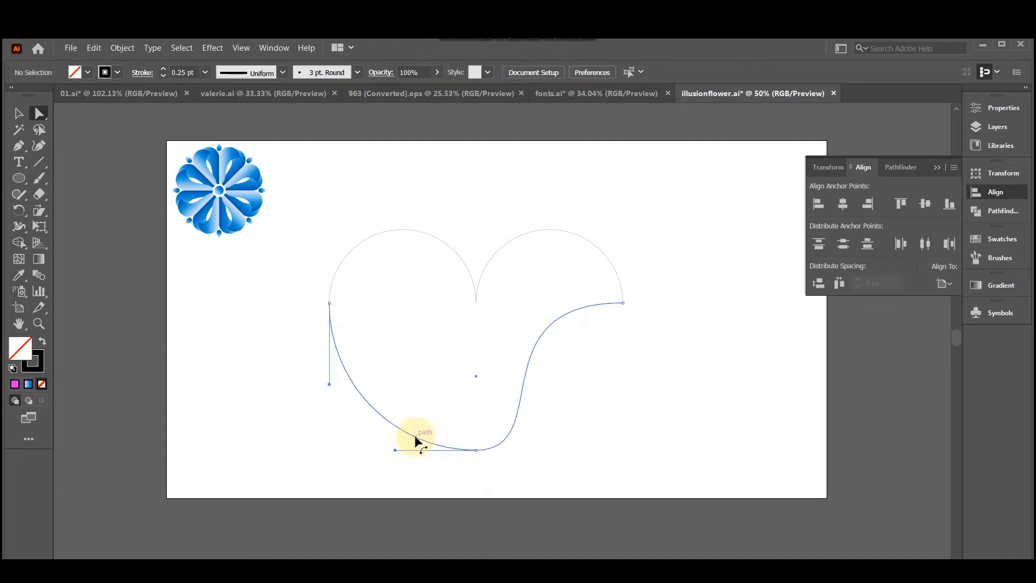
left_click(415, 439)
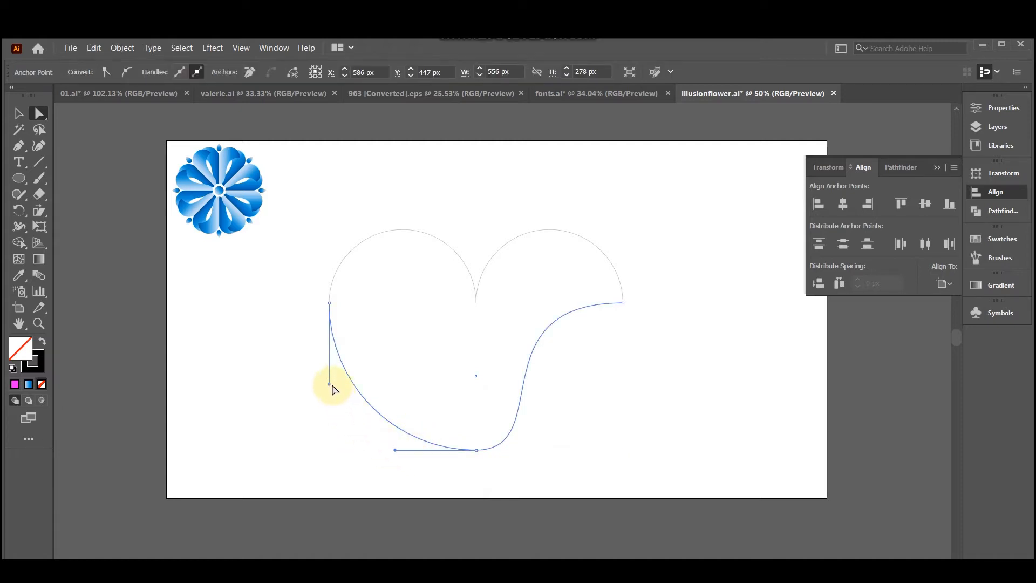
left_click_drag(329, 384, 474, 307)
left_click(475, 302)
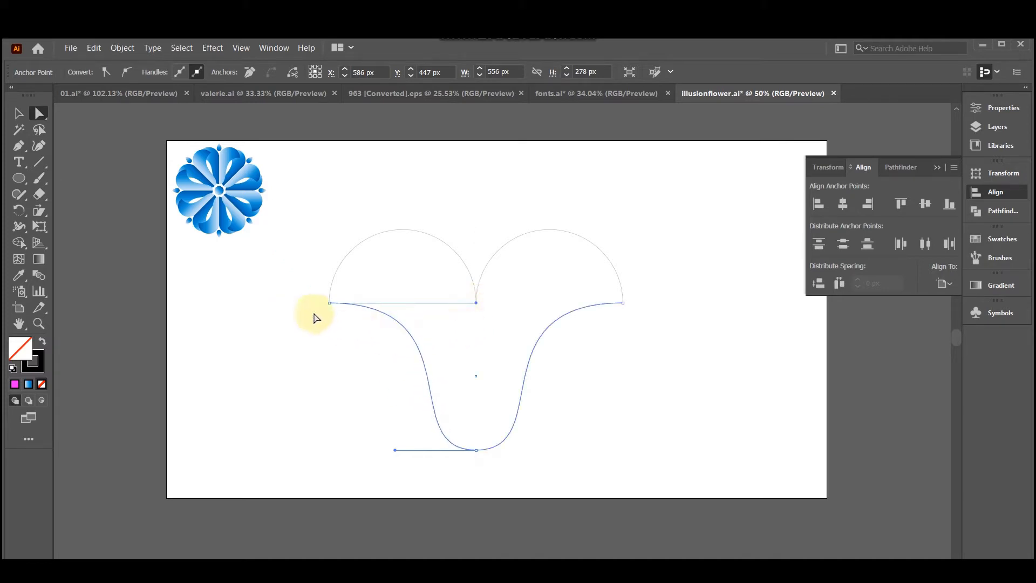
left_click(18, 114)
left_click(409, 211)
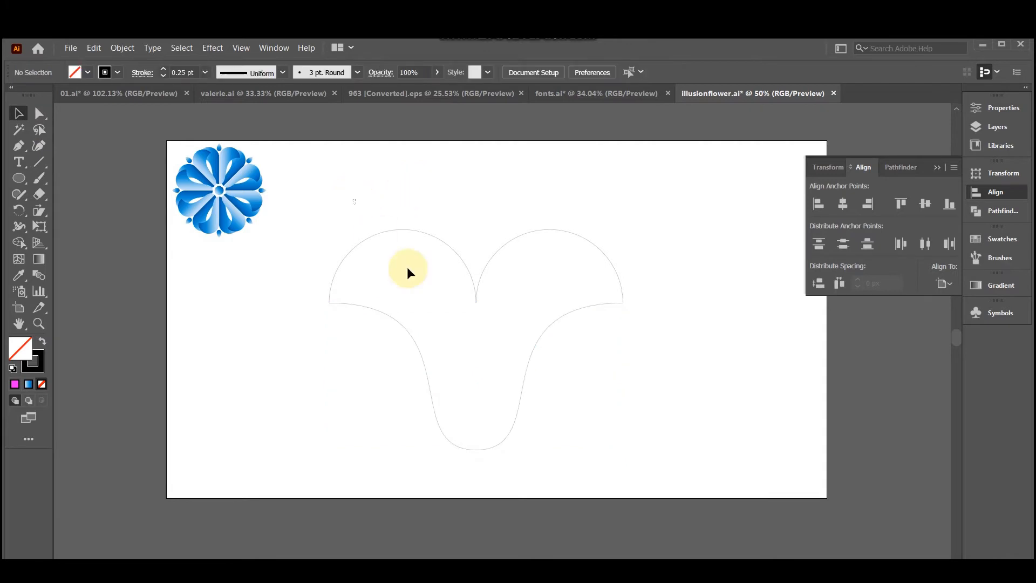
- Fill all three paths of the petal outline with bright cyan and remove their stroke
left_click_drag(354, 200, 664, 420)
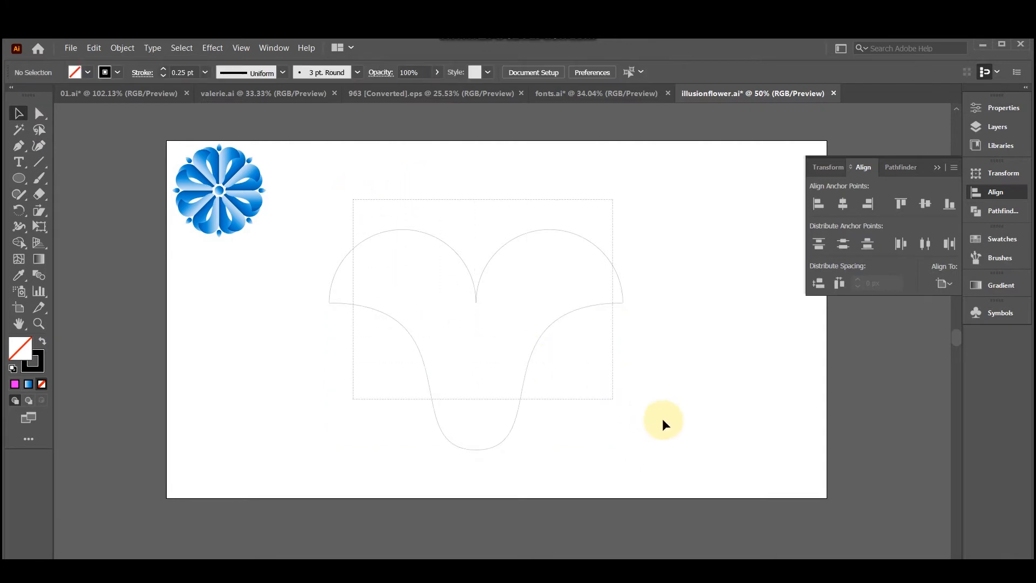
left_click(19, 276)
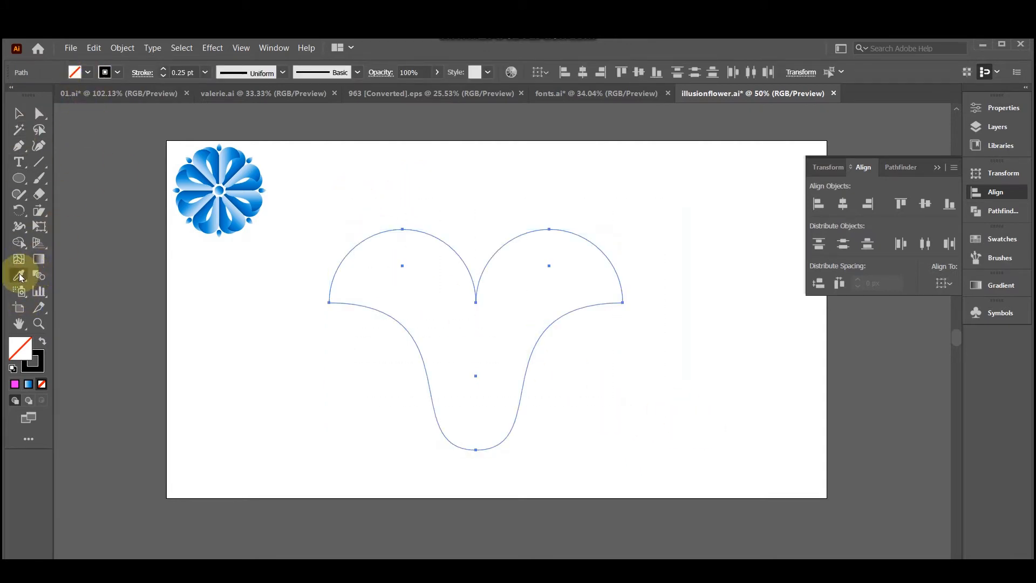
left_click(87, 73)
left_click(77, 96)
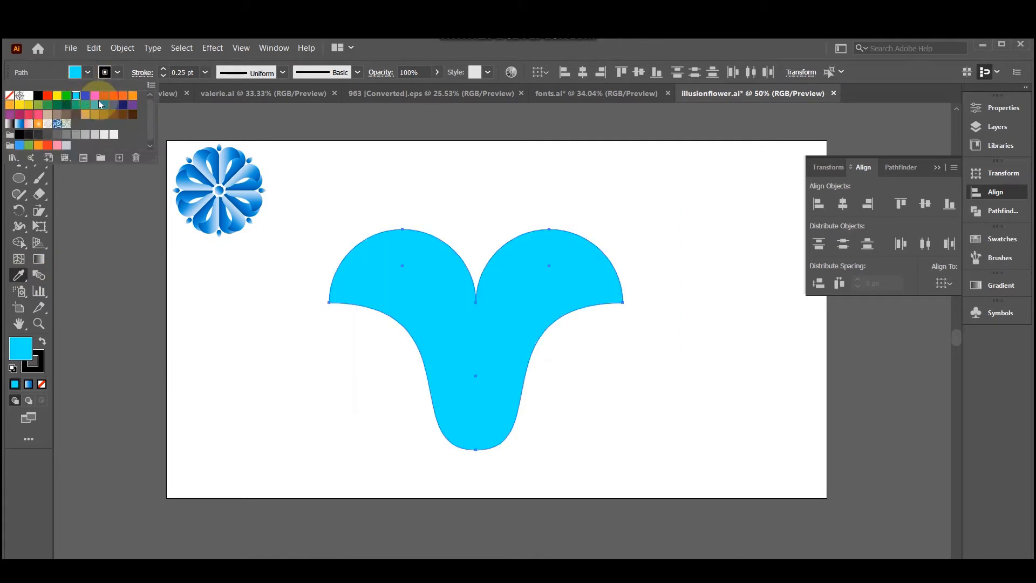
left_click(115, 74)
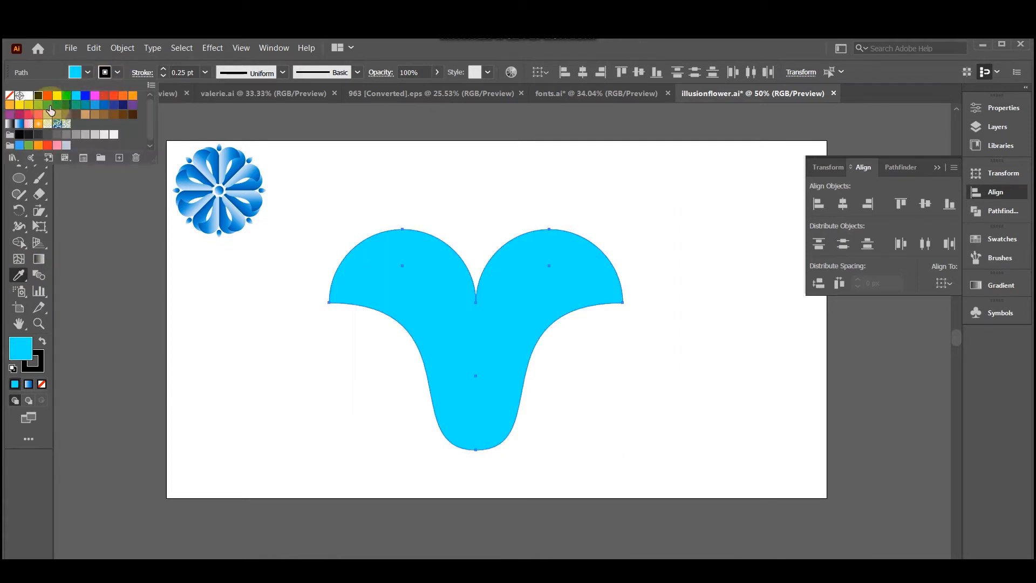
left_click(10, 97)
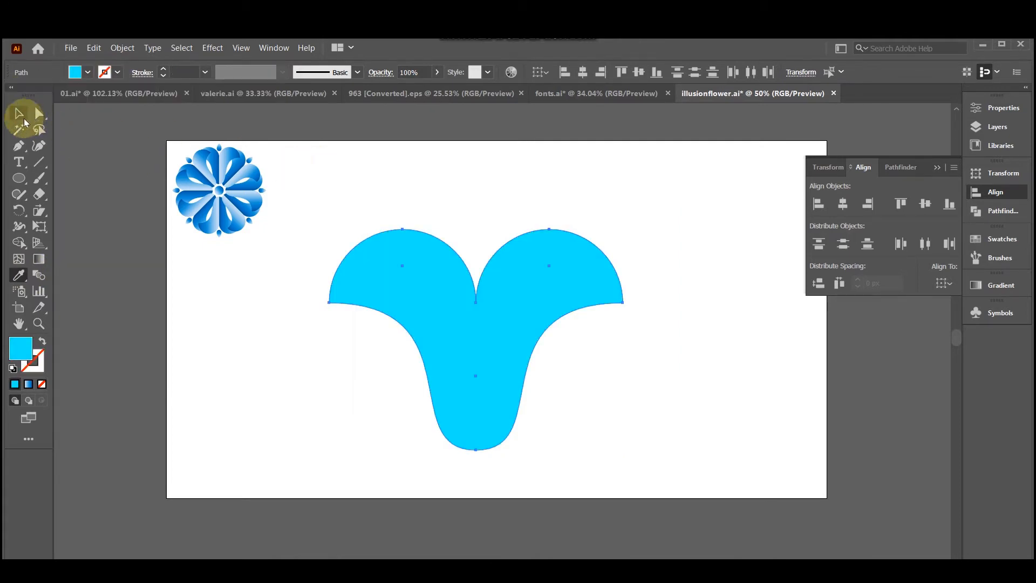
- Unite the three cyan paths into a single petal shape with Pathfinder
left_click(18, 113)
left_click(418, 213)
left_click_drag(342, 188, 629, 410)
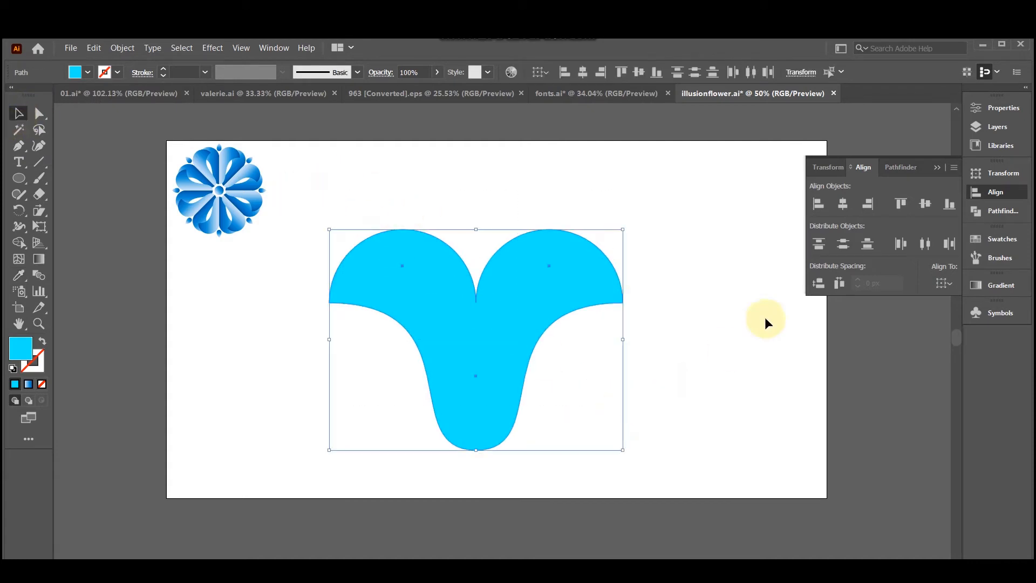
left_click(889, 171)
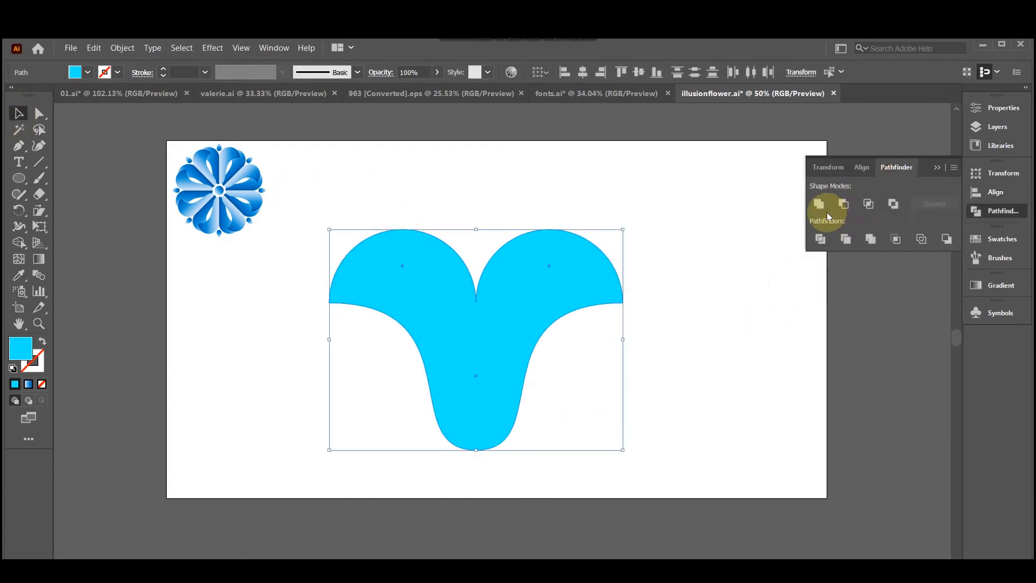
left_click(666, 260)
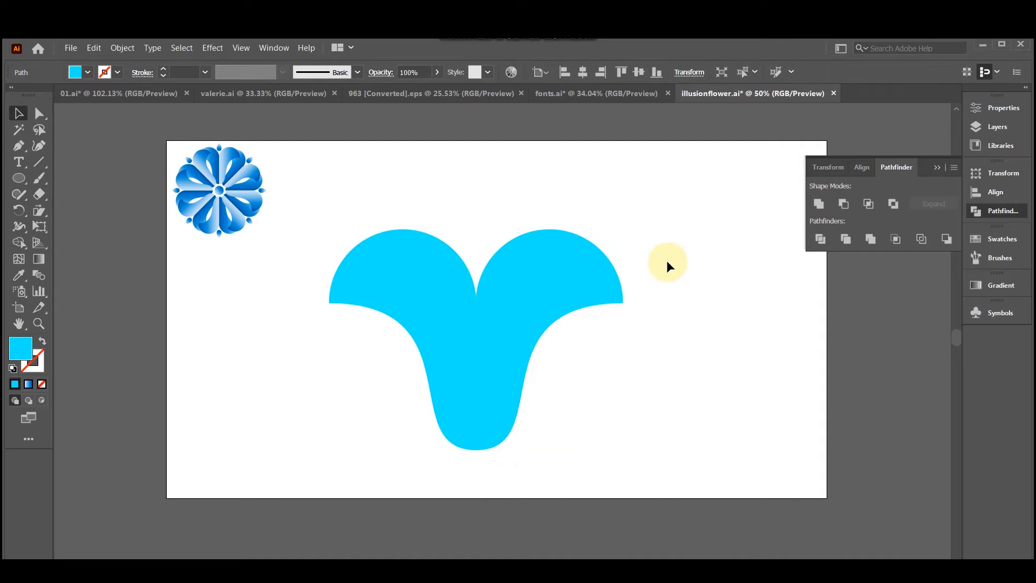
left_click(539, 299)
left_click(700, 215)
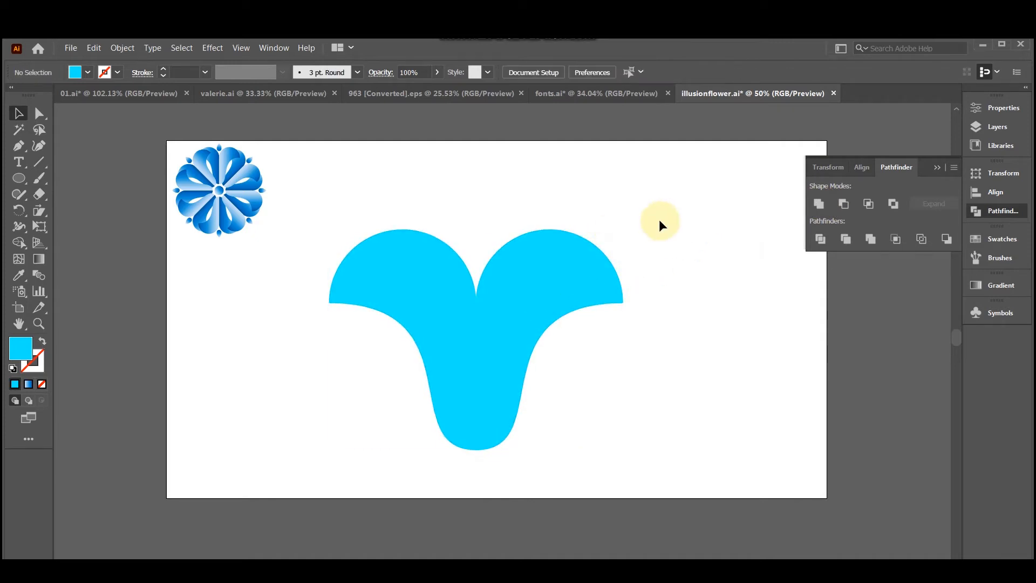
left_click(535, 273)
left_click(645, 229)
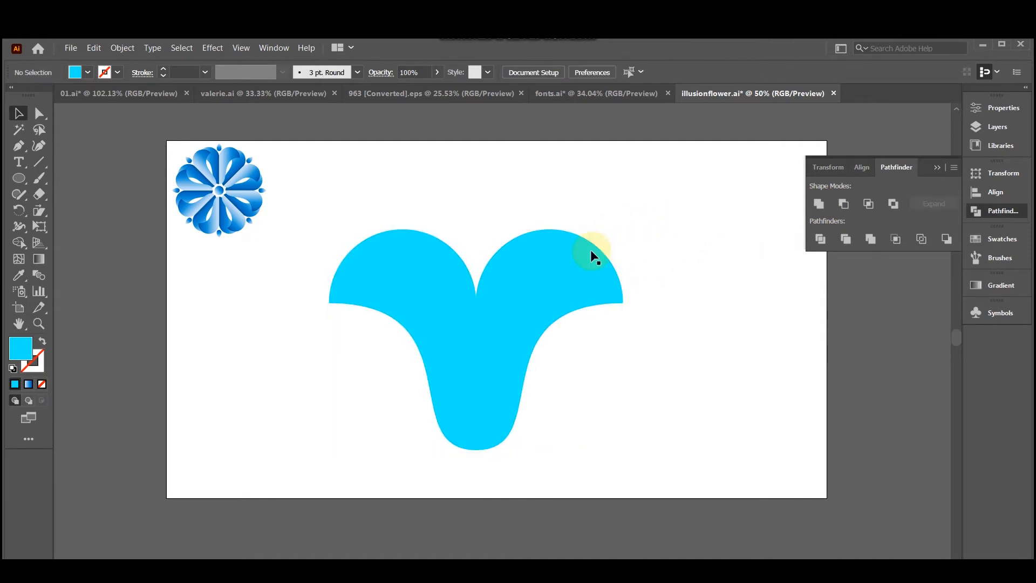
left_click(515, 295)
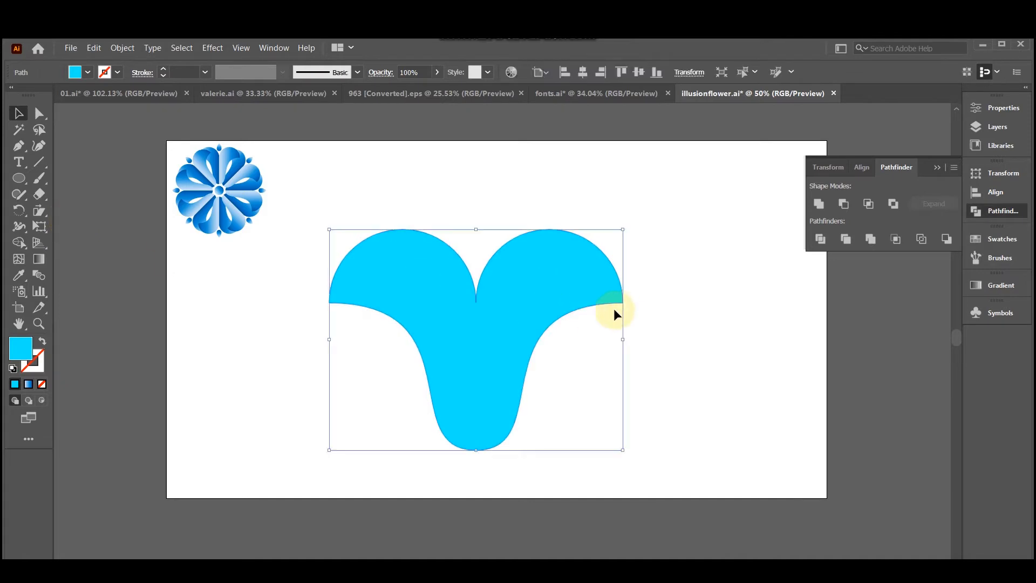
- Nudge the reference flower closer to the artboard's edge and draw a small pointed leaf in its blue gradient beside the petal with the Pen tool
left_click_drag(229, 163, 225, 163)
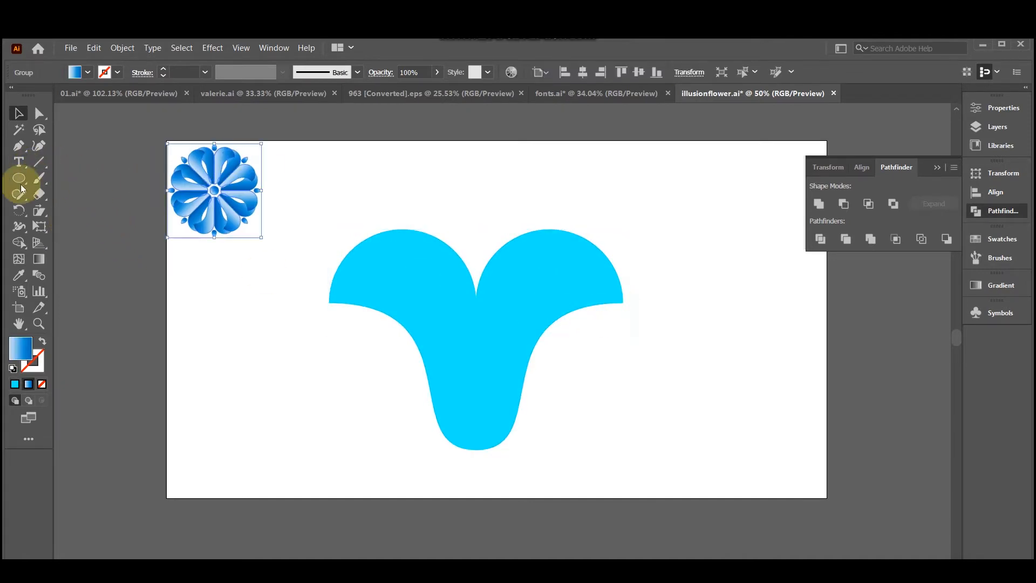
left_click(296, 167)
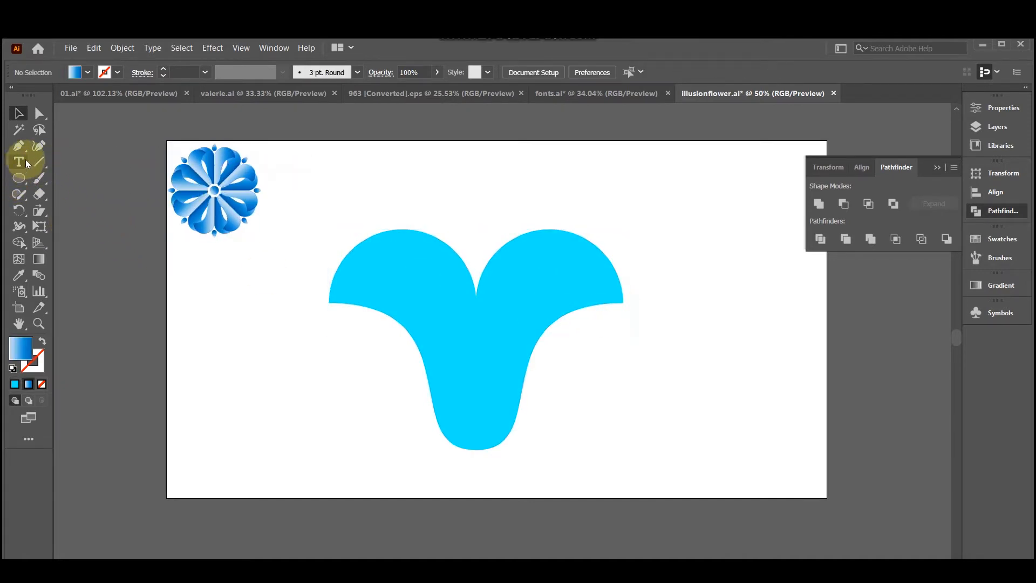
left_click(19, 145)
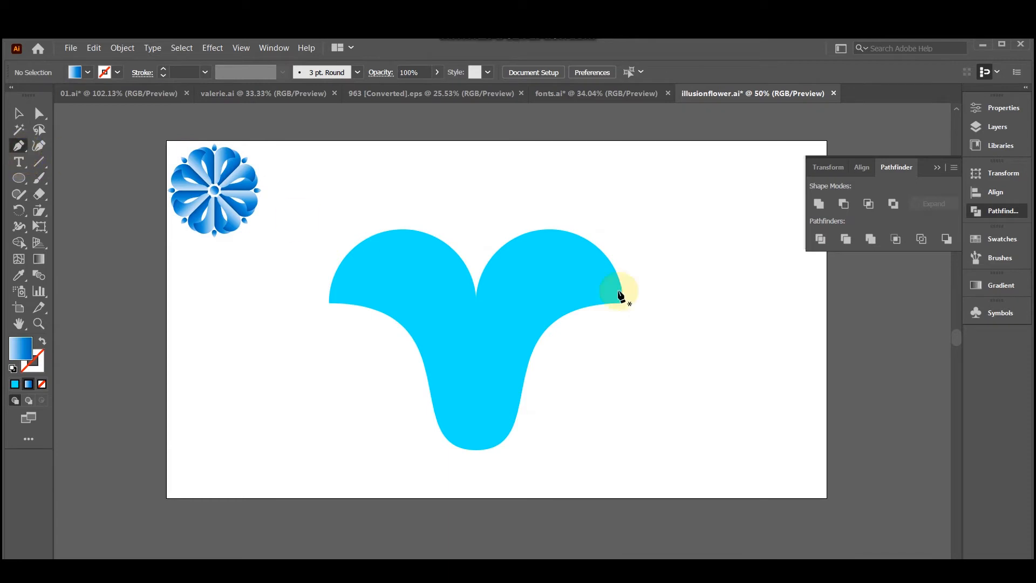
left_click(715, 334)
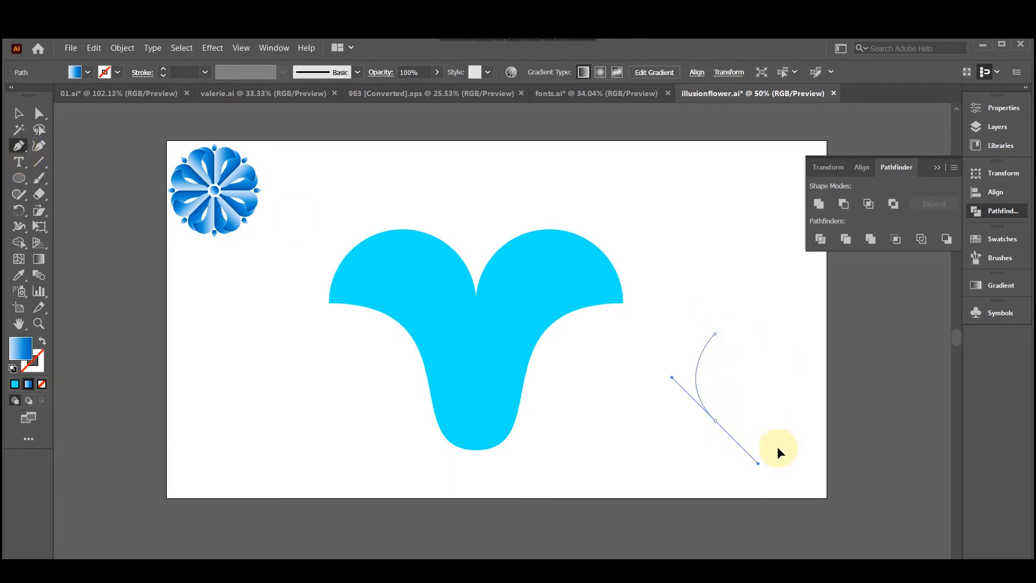
left_click_drag(777, 448, 772, 447)
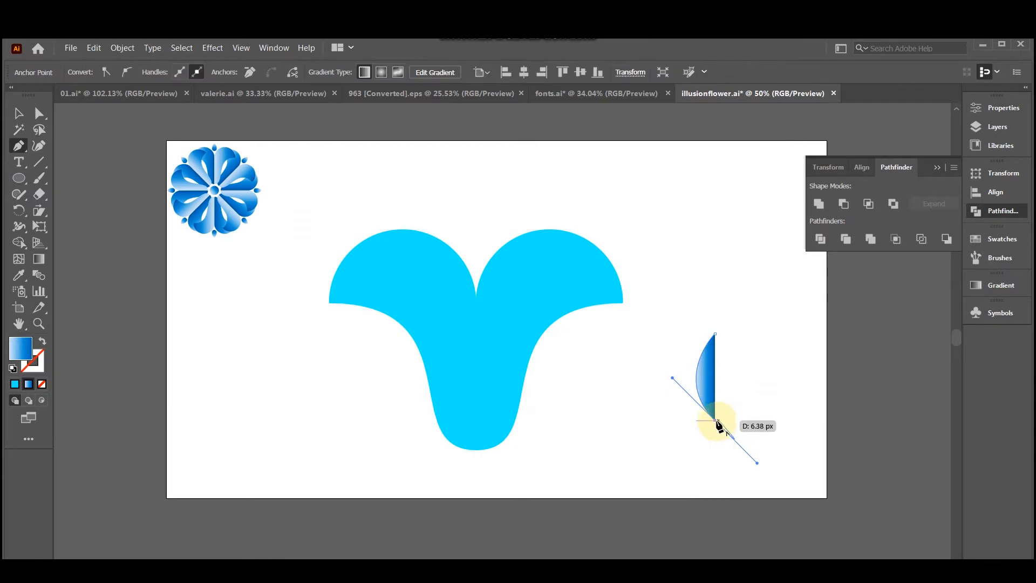
mouse_move(717, 424)
left_mouse_down()
mouse_move(740, 347)
mouse_move(719, 344)
mouse_move(716, 419)
mouse_move(723, 342)
mouse_move(717, 424)
left_mouse_up()
left_click_drag(714, 333, 675, 281)
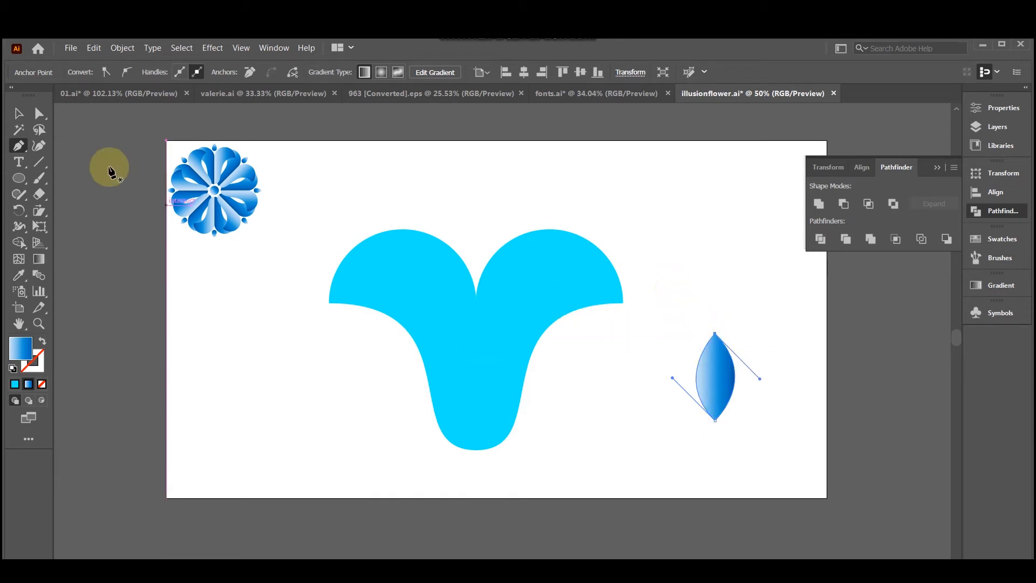
left_click(18, 115)
left_click(653, 270)
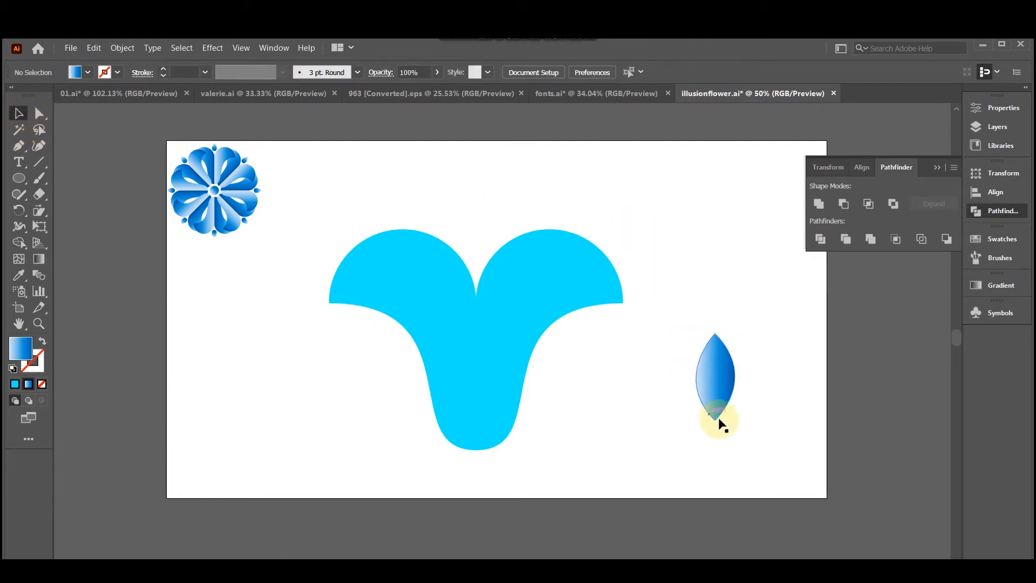
- Round the leaf's upper corner to a radius of about 36.8 px, turning the leaf into a teardrop
left_click(716, 378)
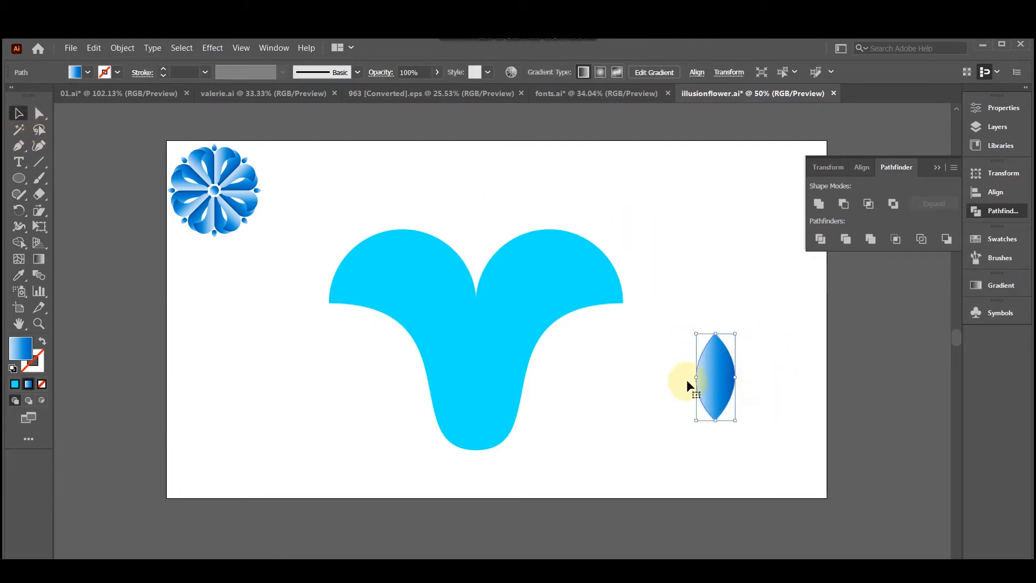
left_click(39, 113)
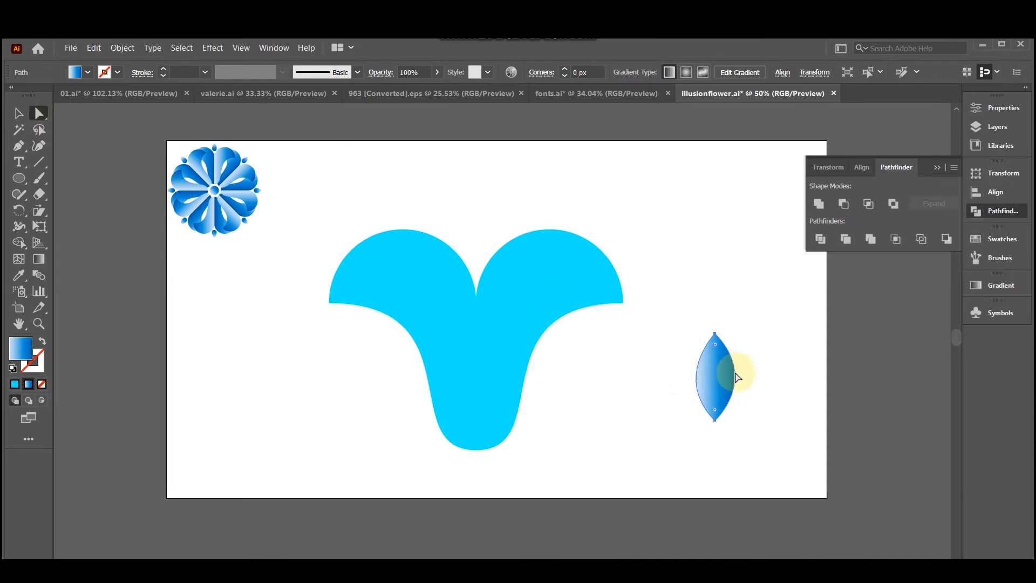
left_click_drag(715, 344, 722, 398)
key("ctrl+z")
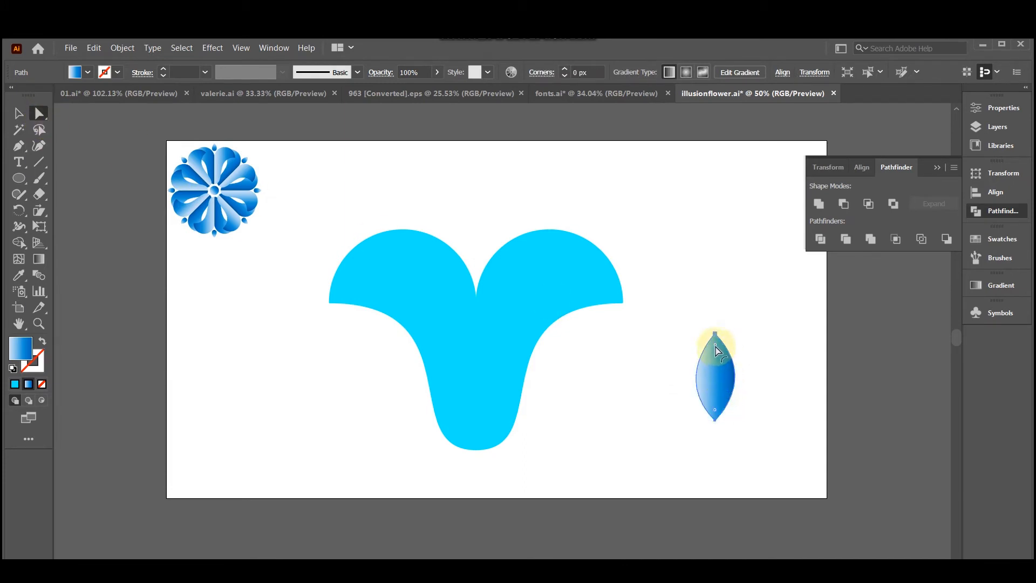
left_click_drag(717, 350, 712, 377)
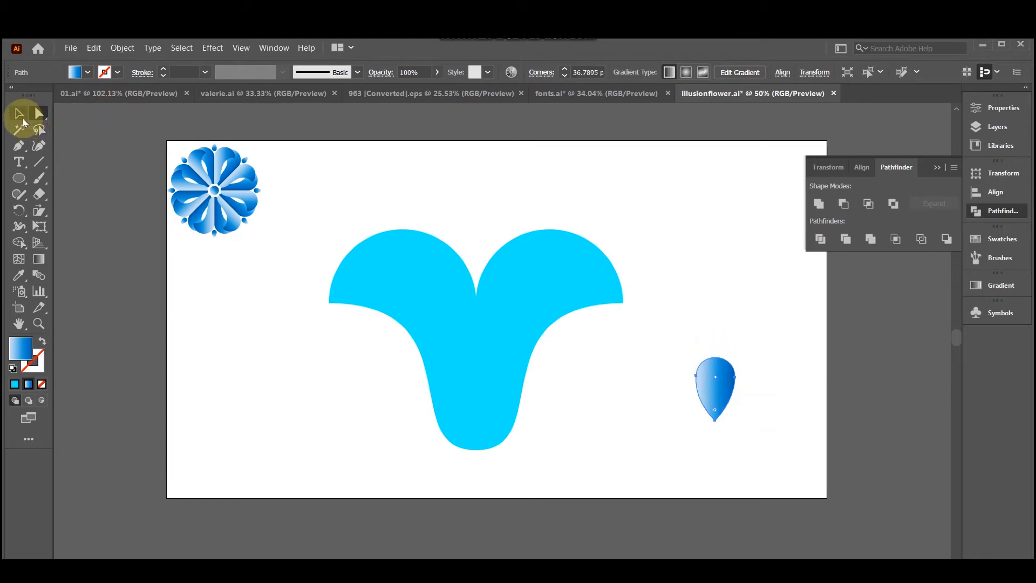
- Rotate the teardrop 180° so it points up, scale it down and centre it in the notch between the petal's two lobes
left_click(21, 120)
left_click(740, 371)
left_click(729, 378)
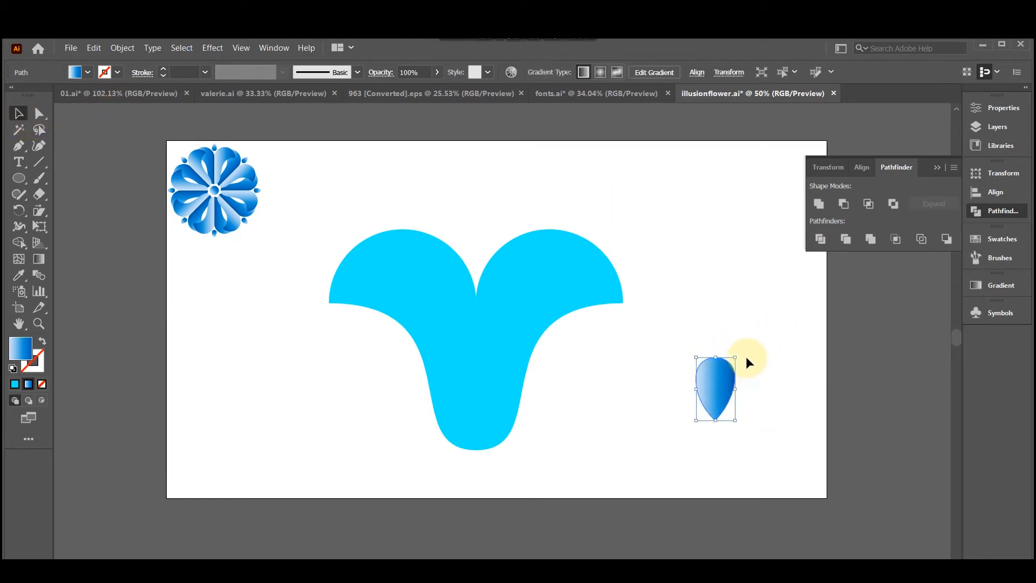
left_click_drag(740, 358, 491, 245)
left_click(765, 399)
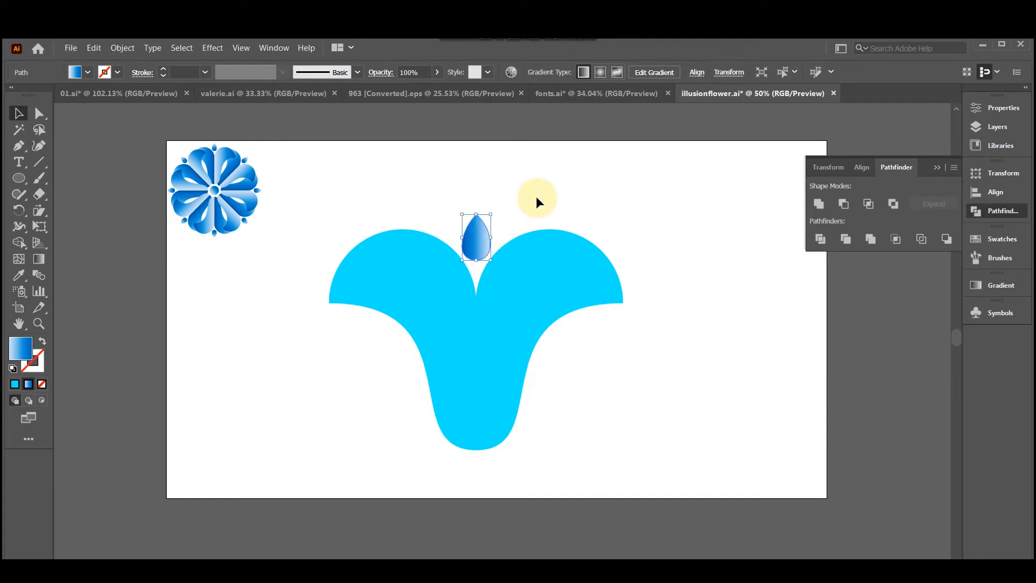
- Draw a closed cyan Pen shape over the petal's right half, with one straight edge running along the petal's vertical centre line
left_click(541, 276)
left_click(781, 217)
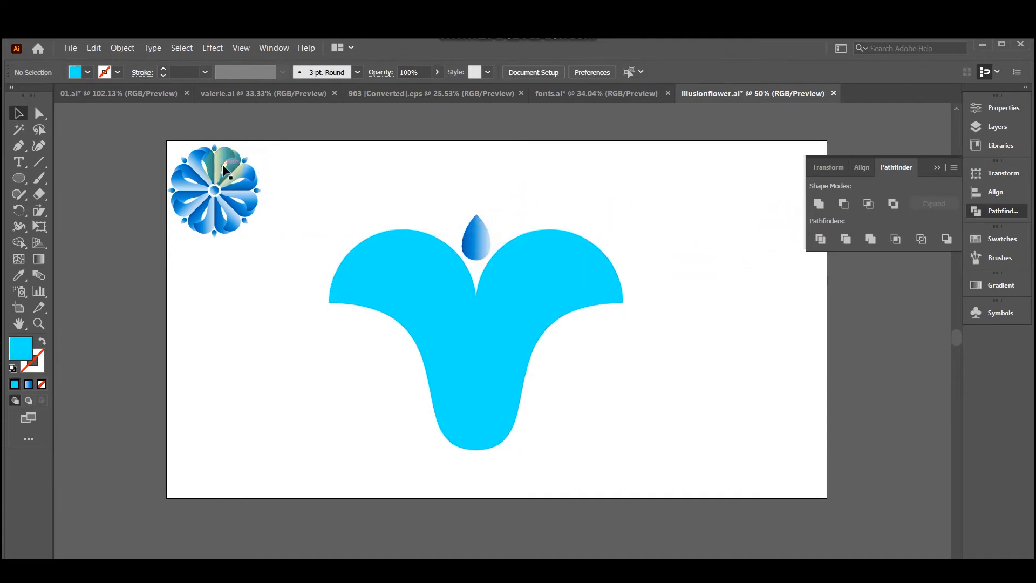
left_click(21, 147)
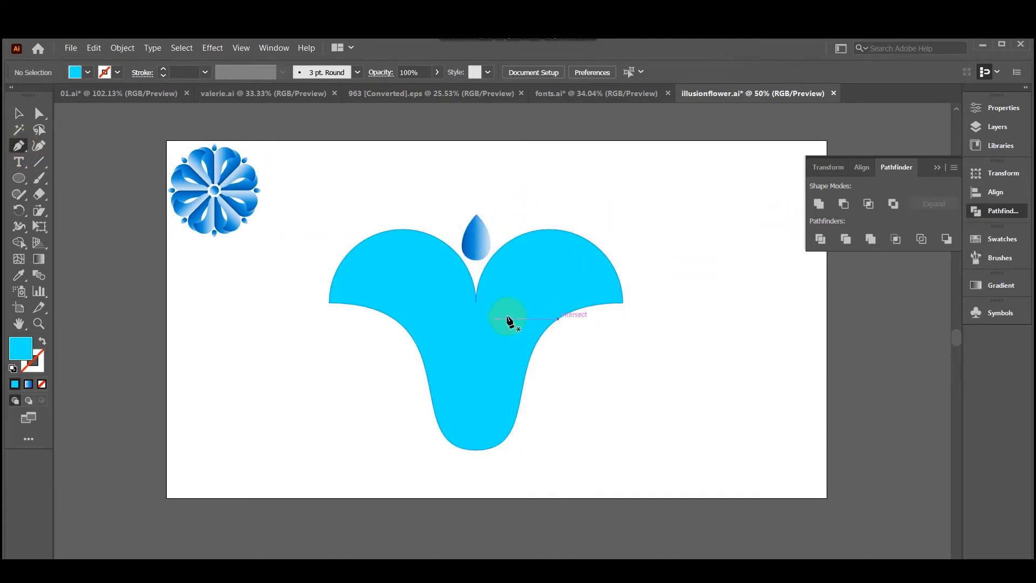
left_click(476, 299)
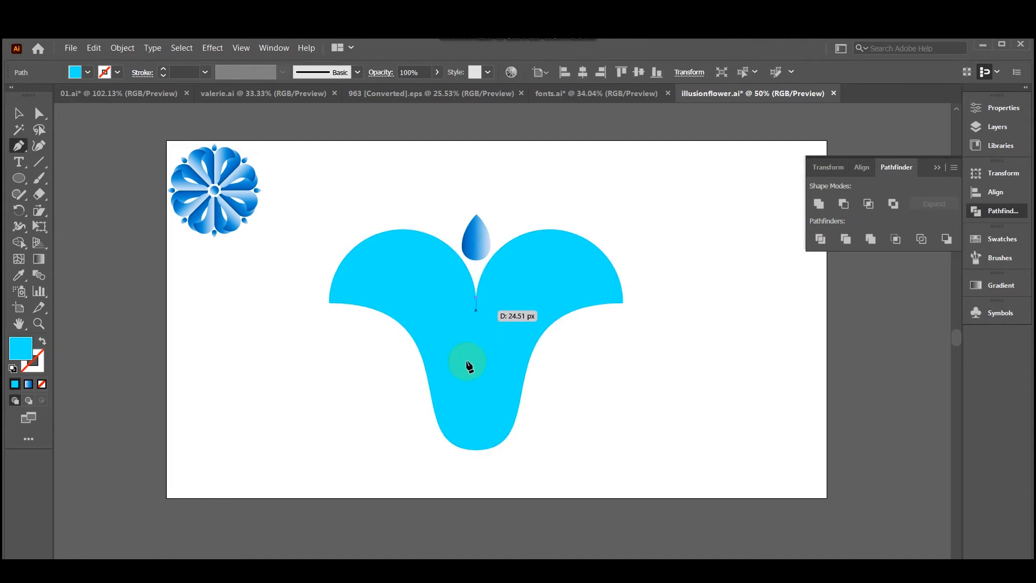
left_click(476, 479)
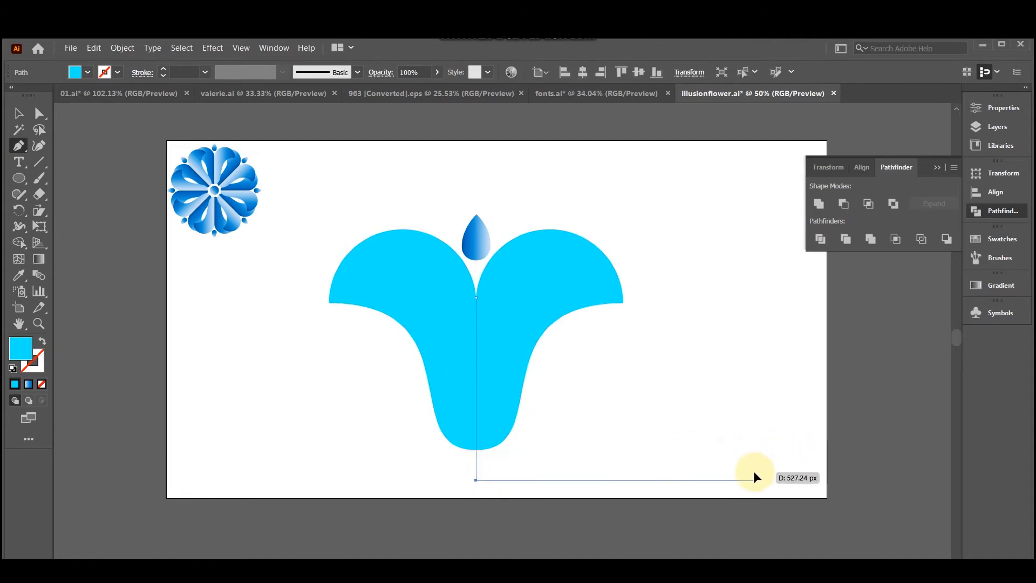
left_click_drag(754, 479, 753, 464)
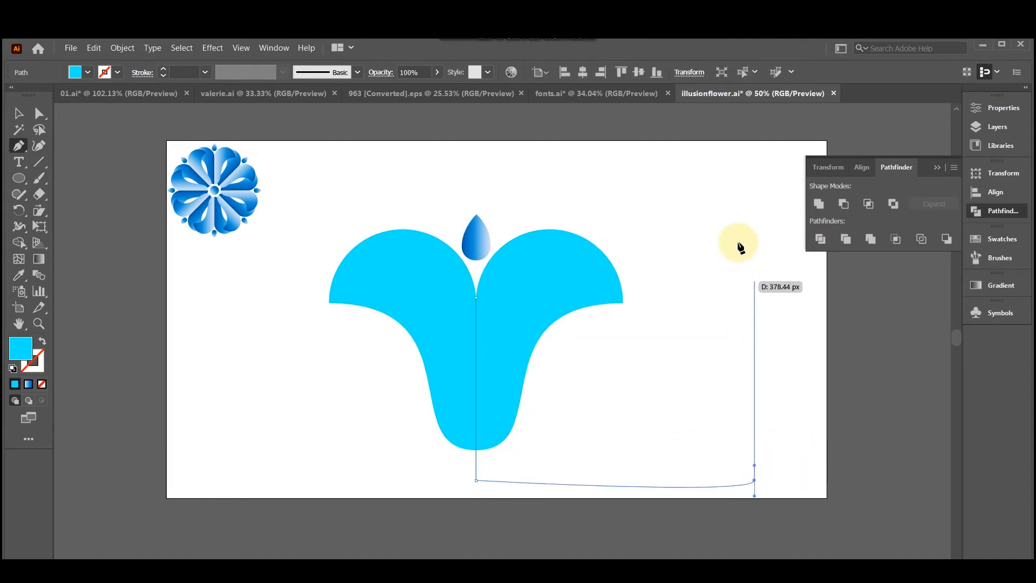
left_click(754, 194)
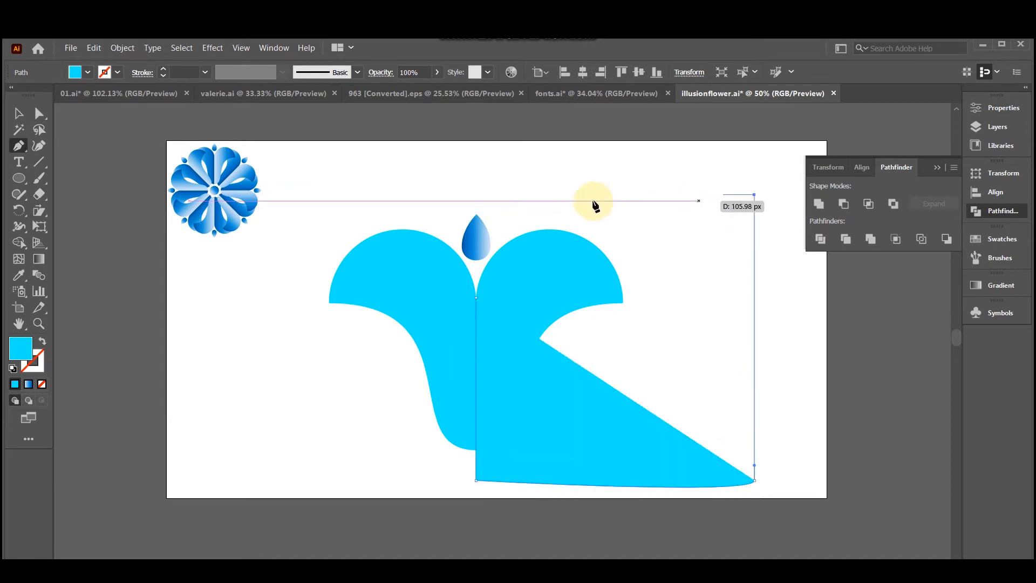
left_click(476, 194)
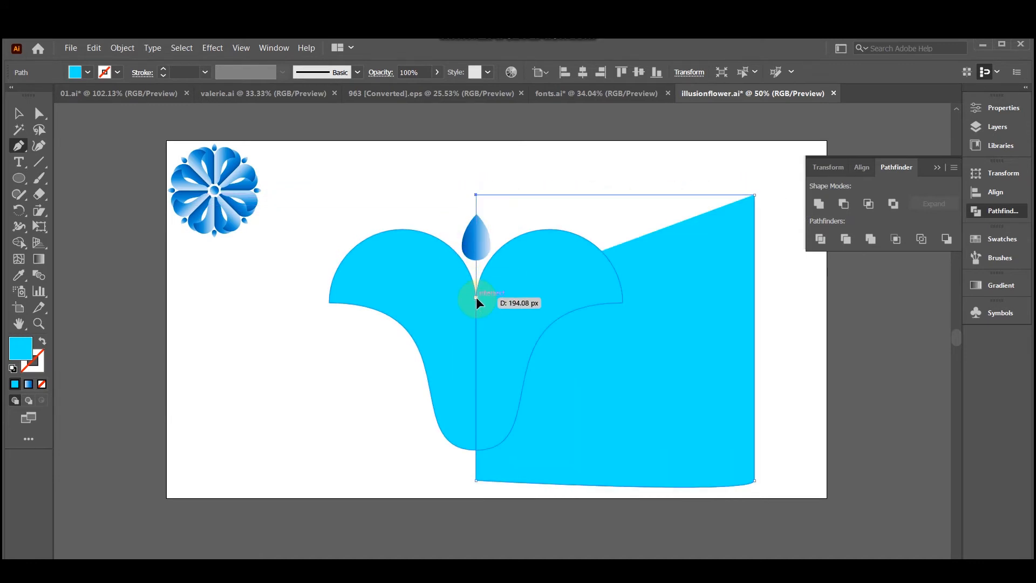
left_click(476, 297)
left_click(39, 114)
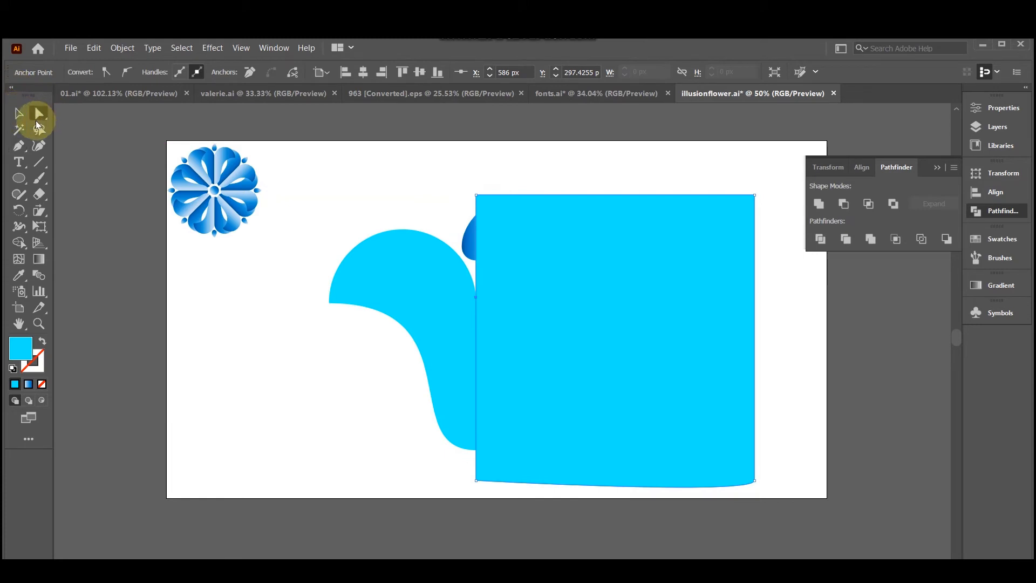
left_click(20, 114)
left_click(435, 136)
- Split the petal into two halves with the Shape Builder by removing the cover shape's area outside the petal
left_click(612, 268)
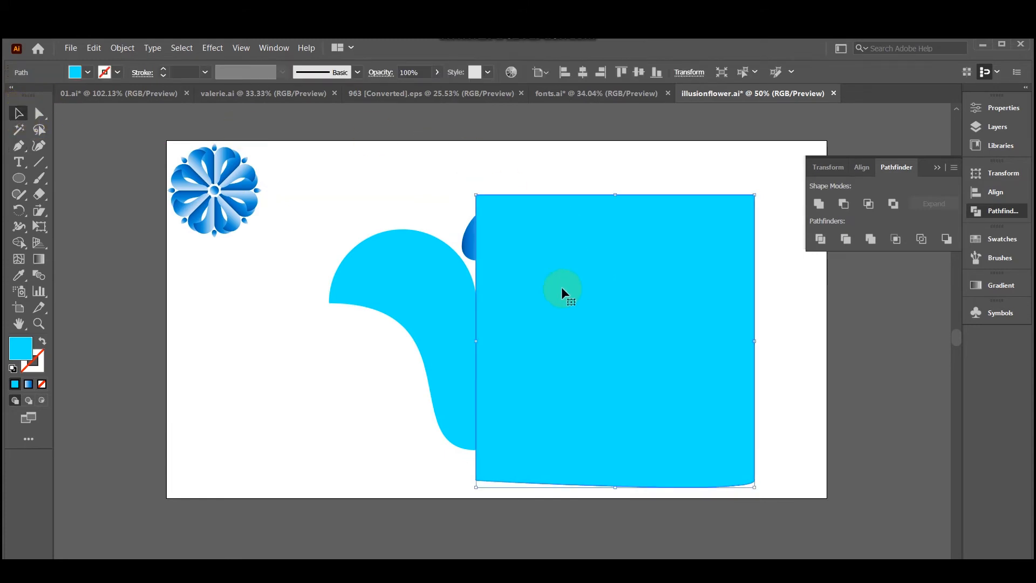
left_click(441, 313)
left_click(19, 242)
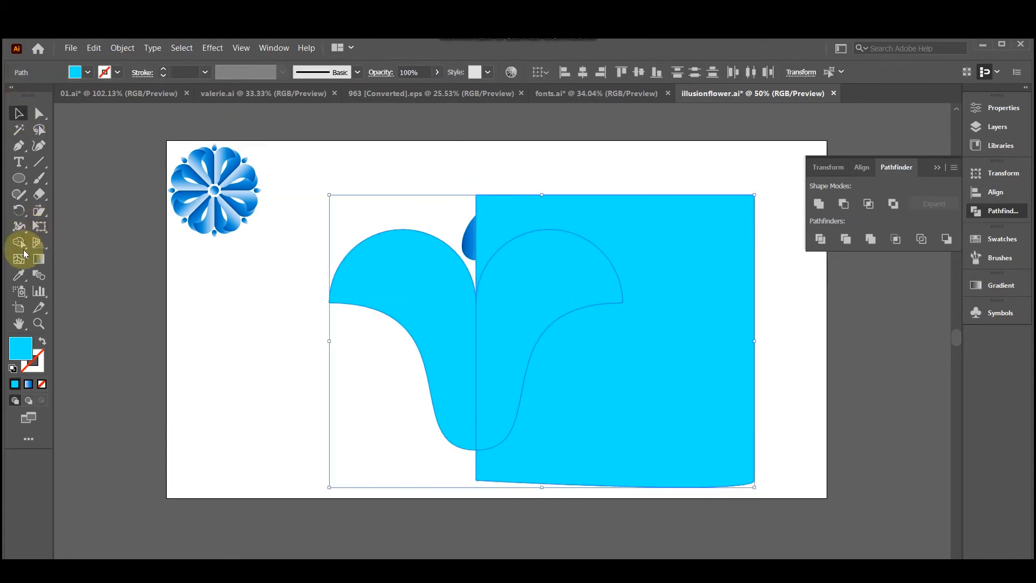
left_click(705, 286, "alt")
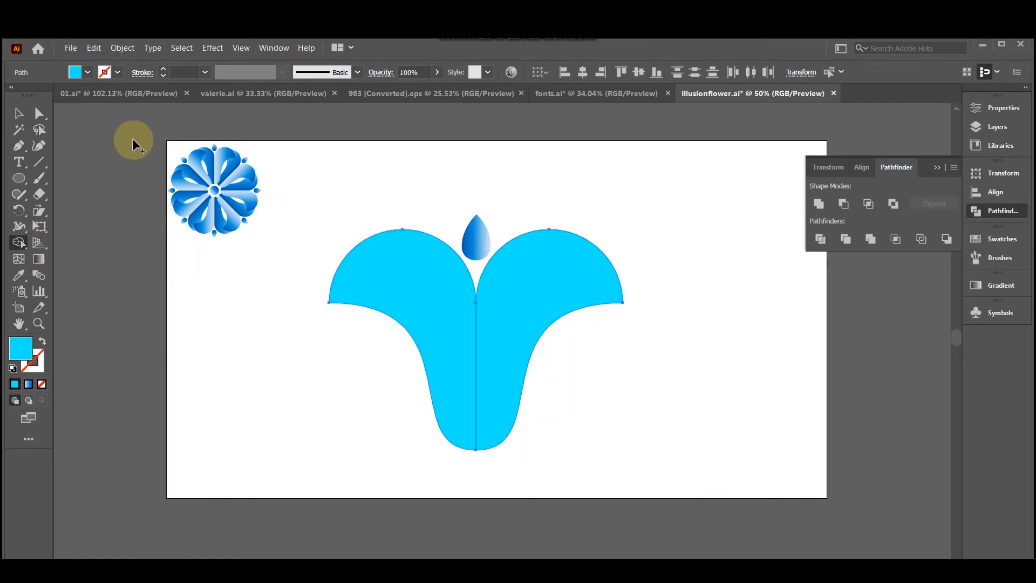
left_click(17, 112)
left_click(293, 160)
- Fill the petal's right half with the light-to-dark blue gradient swatch
left_click(555, 257)
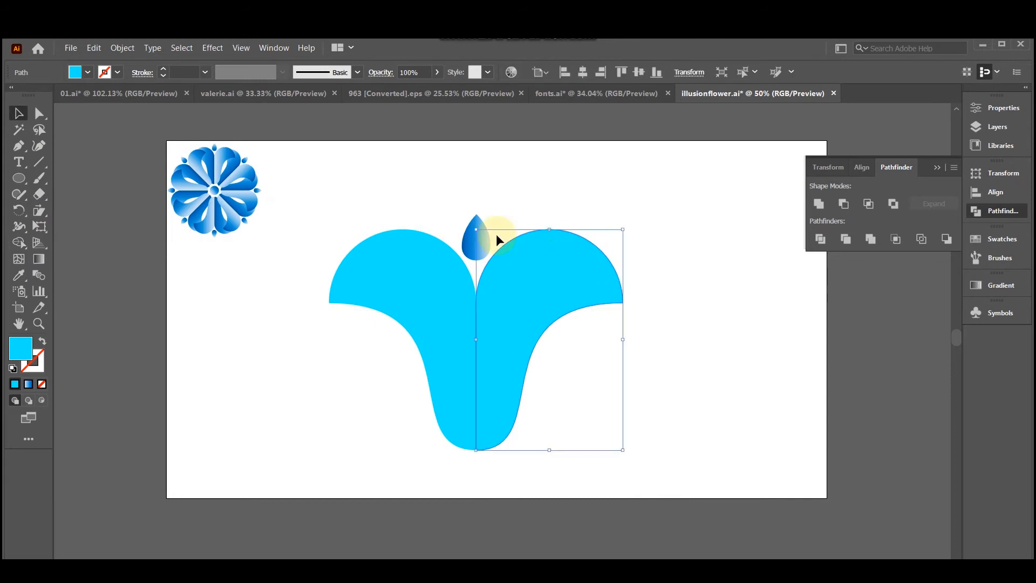
left_click(87, 72)
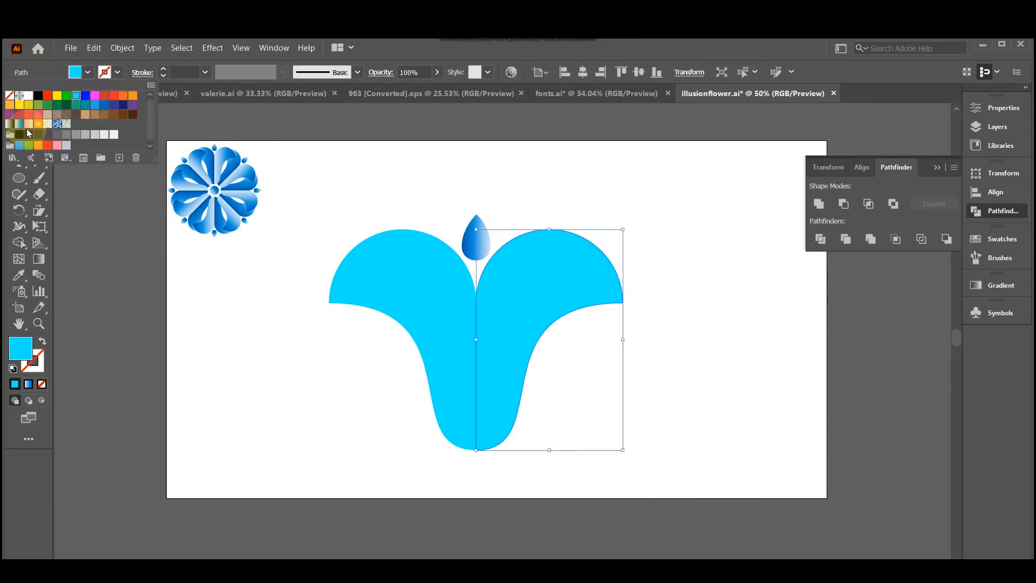
left_click(20, 129)
left_click(592, 171)
- Fill the petal's left half with the same light-to-dark blue gradient swatch
left_click(429, 263)
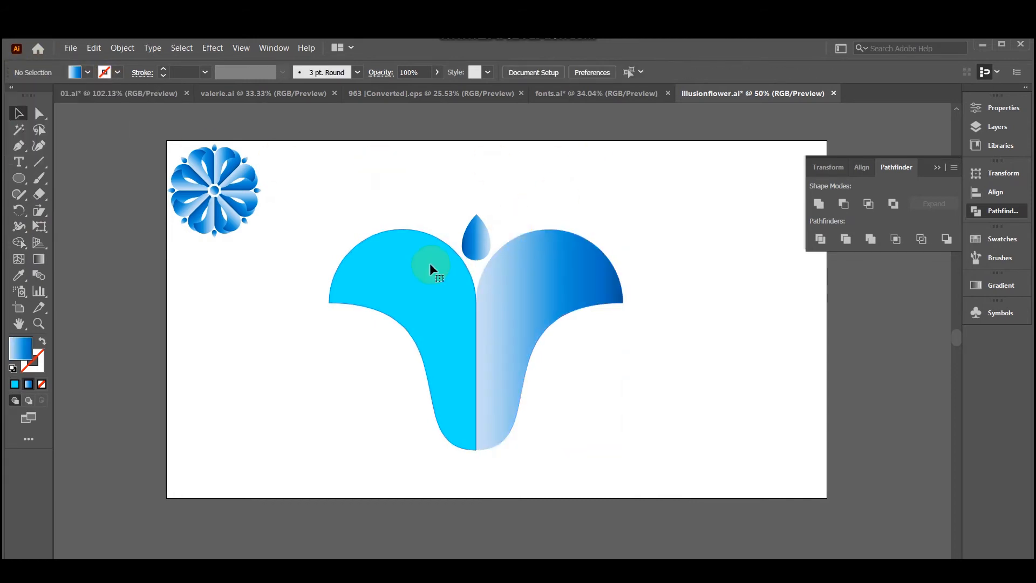
left_click(77, 71)
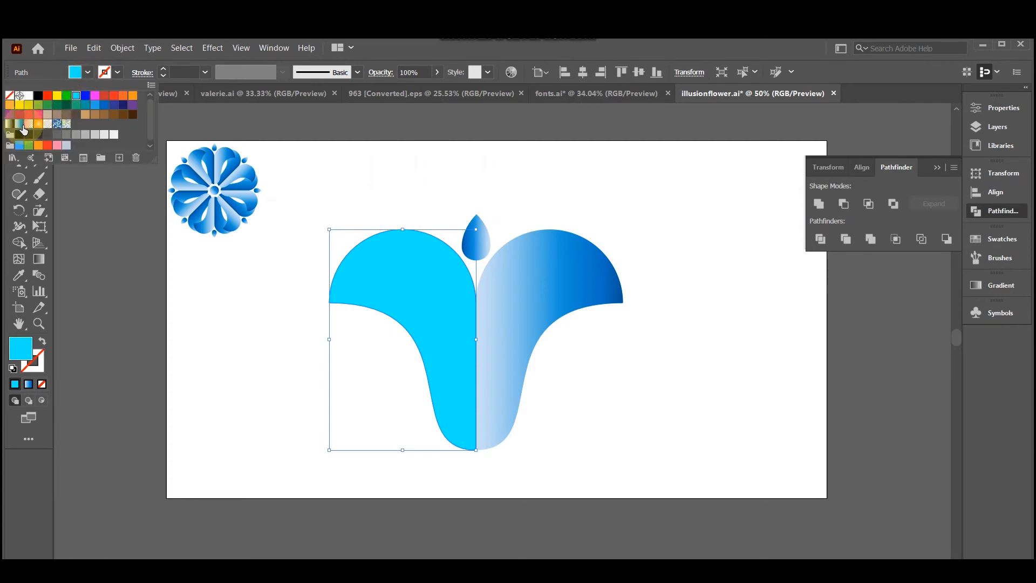
left_click(21, 127)
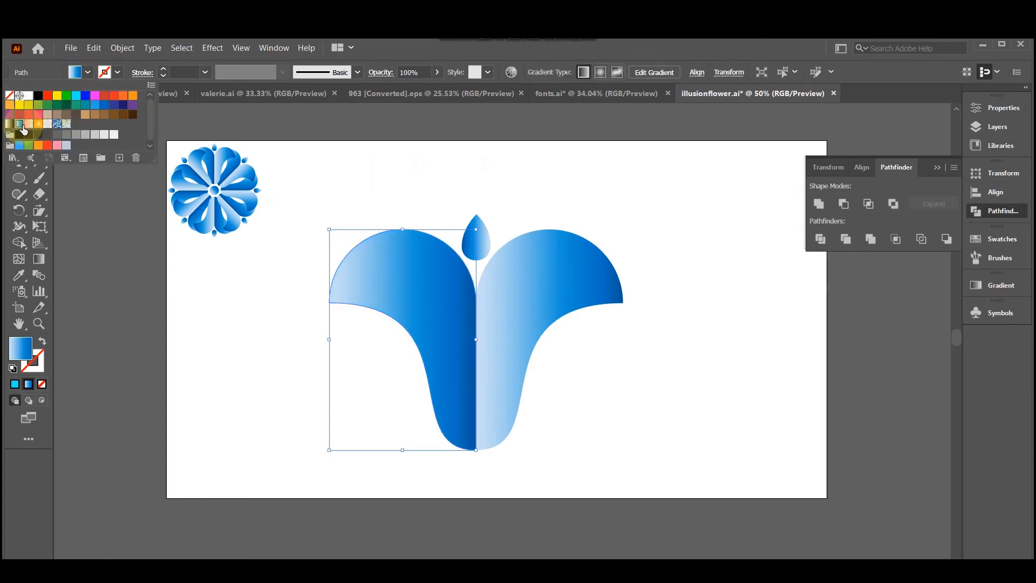
left_click(435, 145)
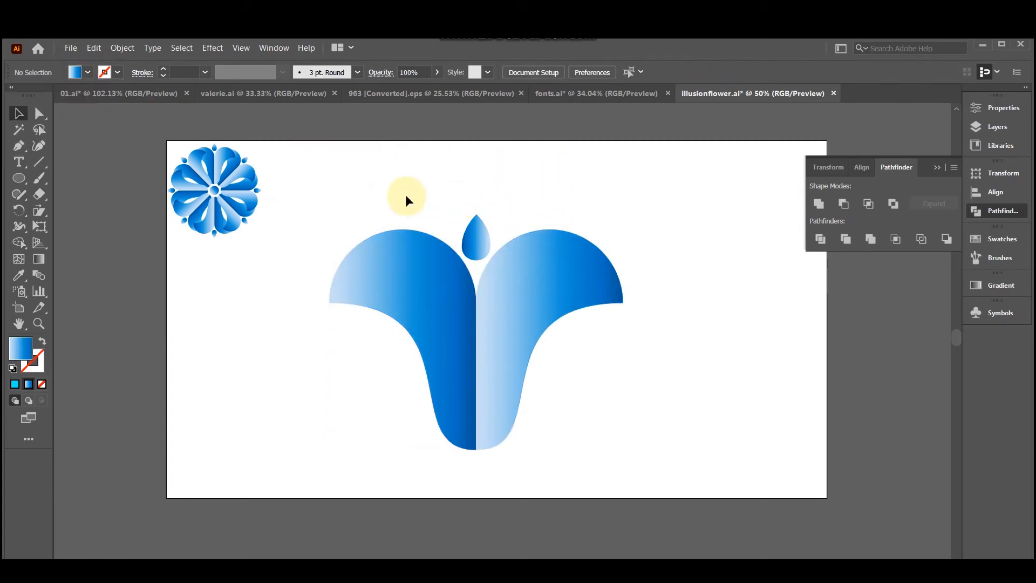
- Scale both petal halves and the teardrop down together proportionally about their common centre
left_click(537, 291)
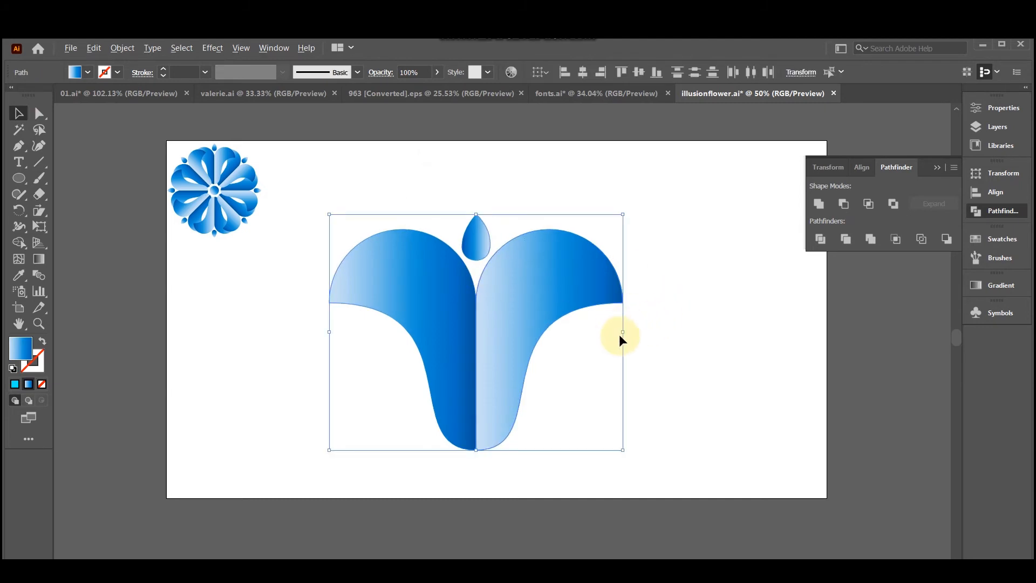
left_click_drag(623, 333, 563, 332)
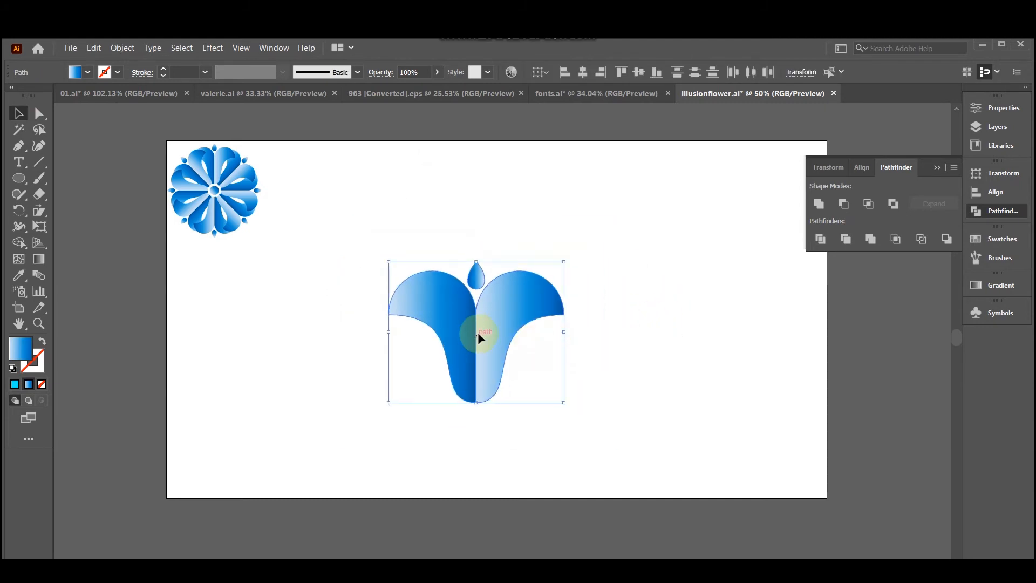
- Move the petal and teardrop up on the artboard and draw a small gradient circle below the petal on its centre line
left_click_drag(477, 332, 505, 276)
left_click(687, 289)
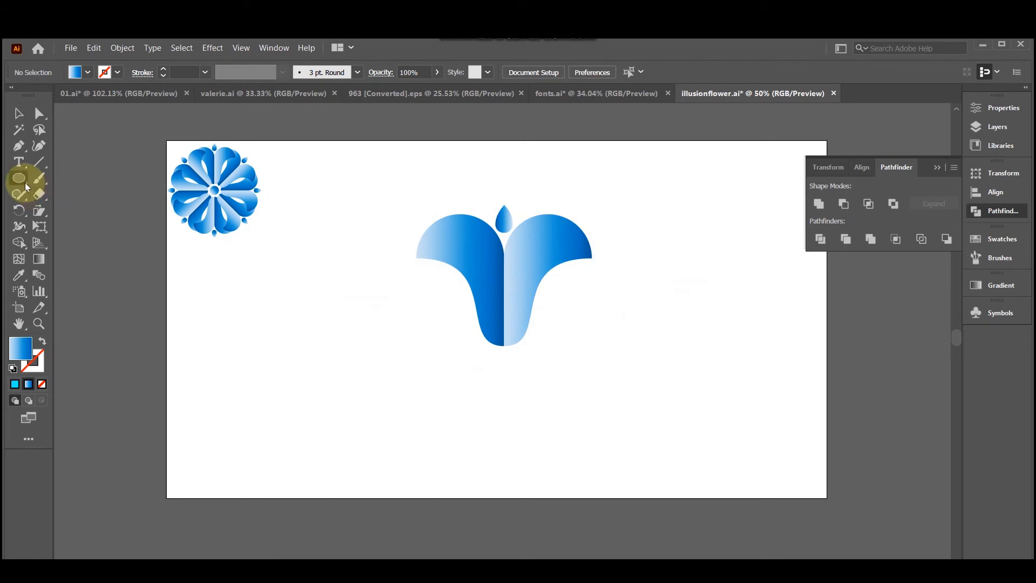
left_click(25, 182)
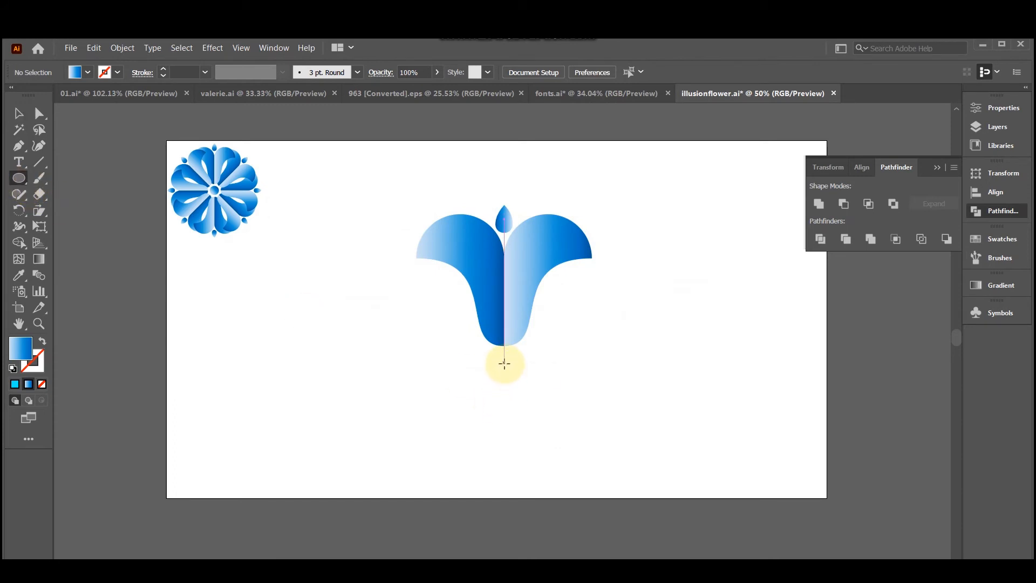
left_click_drag(504, 377, 511, 395)
left_click(18, 116)
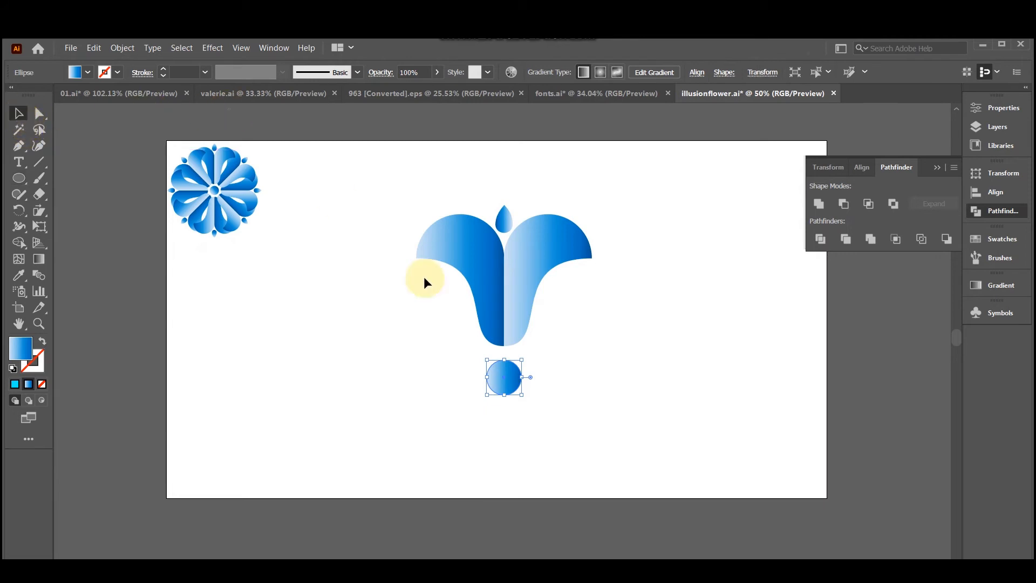
- Move the small circle up closer to the petal's lower tip
left_click(423, 276)
left_click_drag(506, 370, 506, 370)
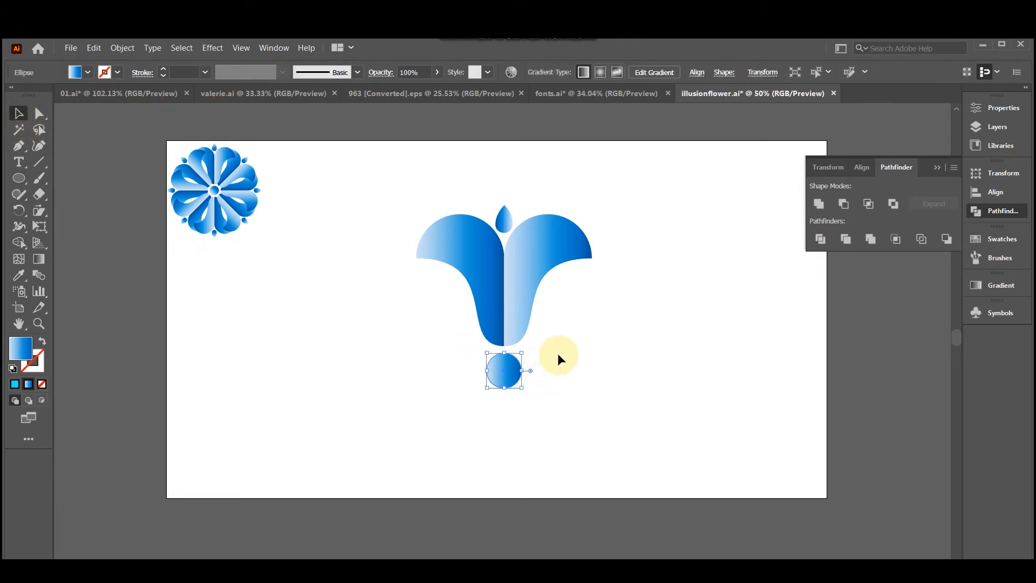
left_click(557, 353)
- Group the two petal halves and the teardrop, leaving the circle out of the group
left_click(556, 255)
key("ctrl+g")
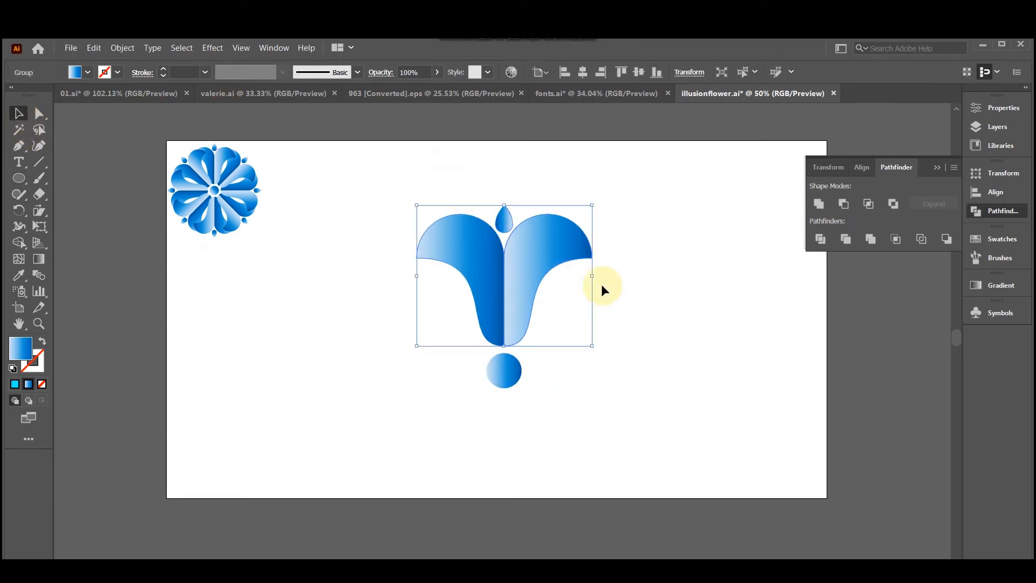
left_click(602, 285)
left_click(522, 303)
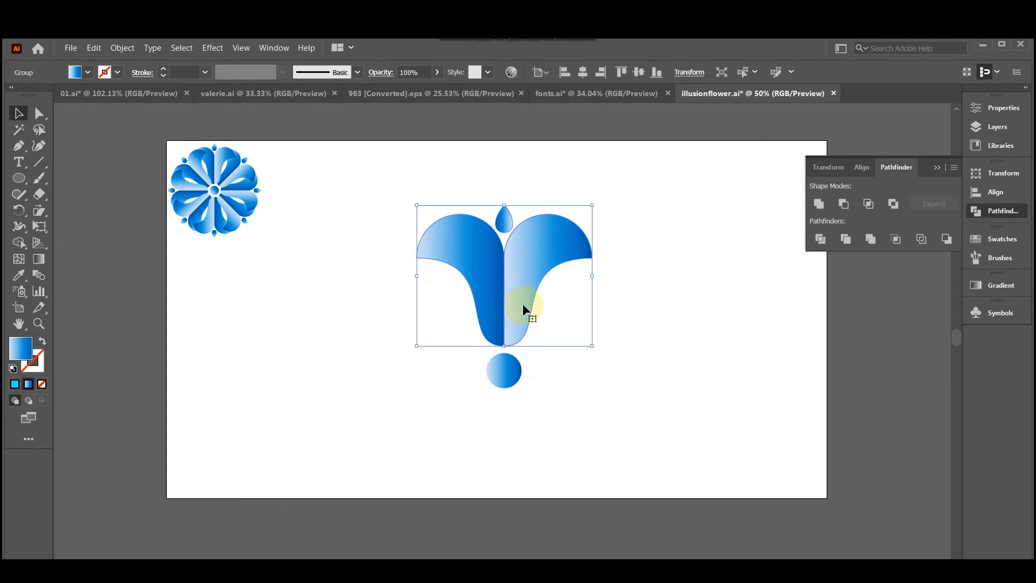
- Make a copy of the petal group rotated 45° about the small circle's centre
left_click(18, 210)
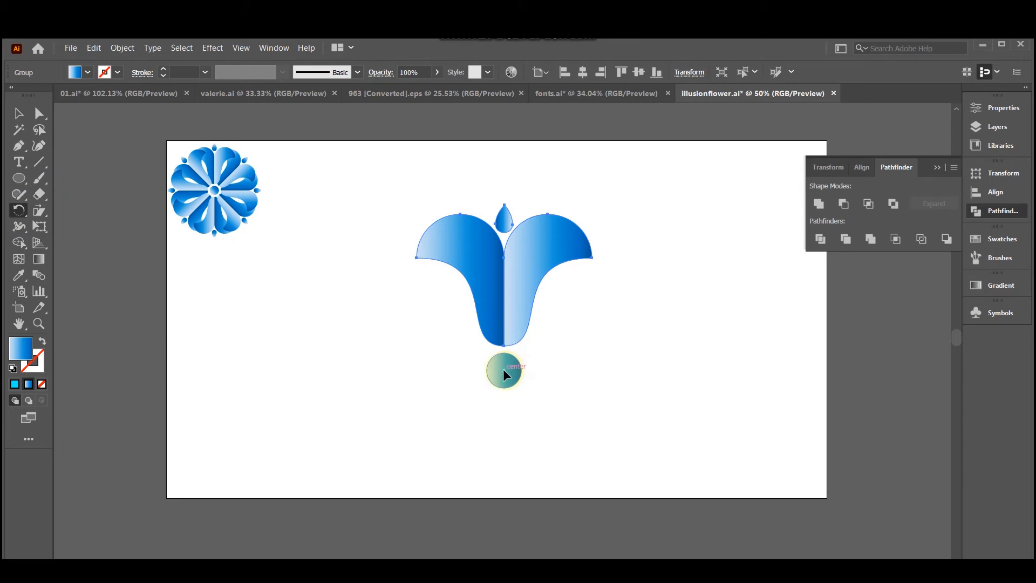
left_click(505, 371)
left_click(504, 371, "alt")
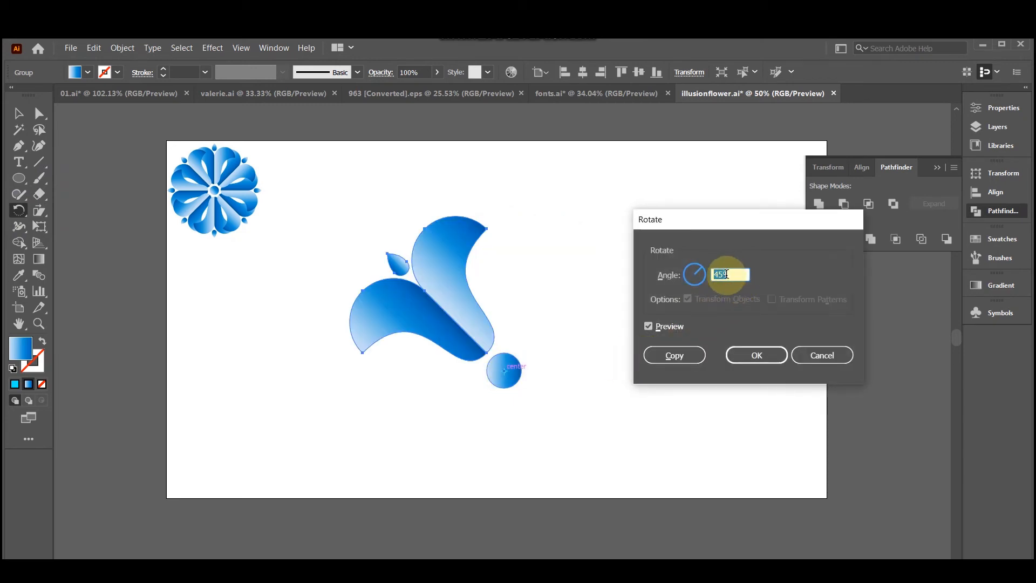
left_click(673, 355)
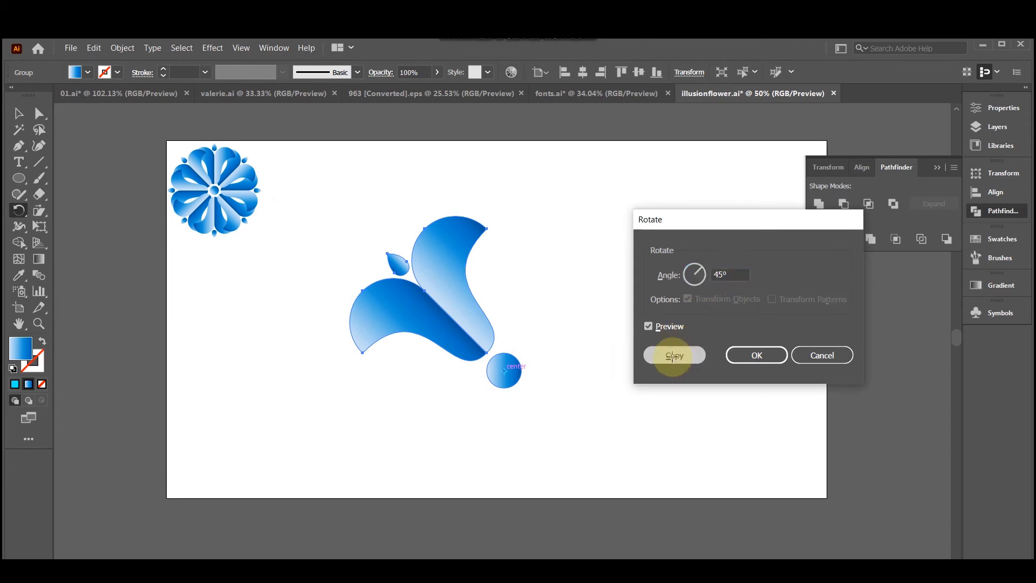
- Repeat the 45° rotated copy six more times to complete the ring of petals, and deselect
key("ctrl+d")
key("ctrl+d")
key("ctrl+d")
key("ctrl+d")
key("ctrl+d")
key("ctrl+d")
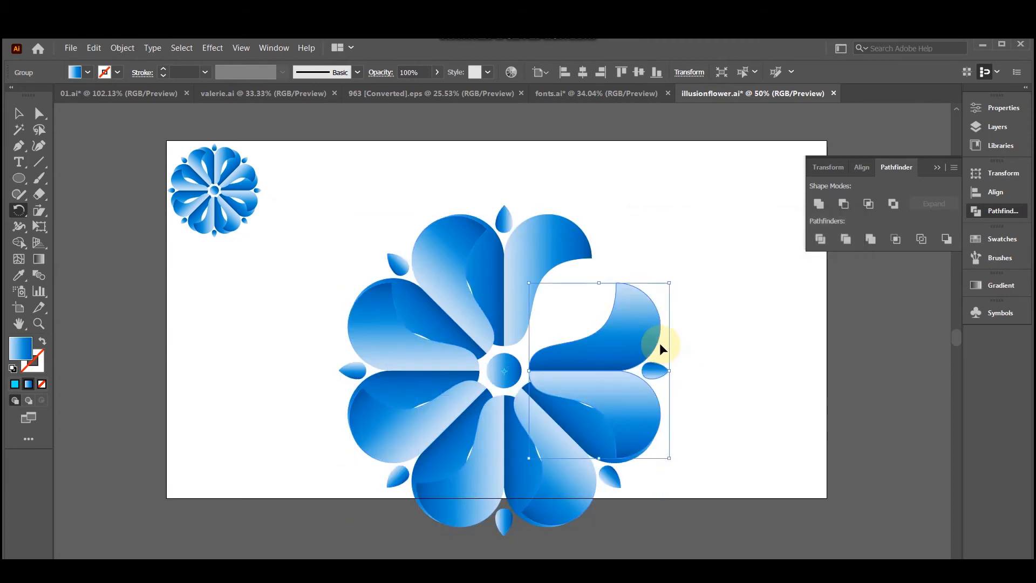
left_click(19, 113)
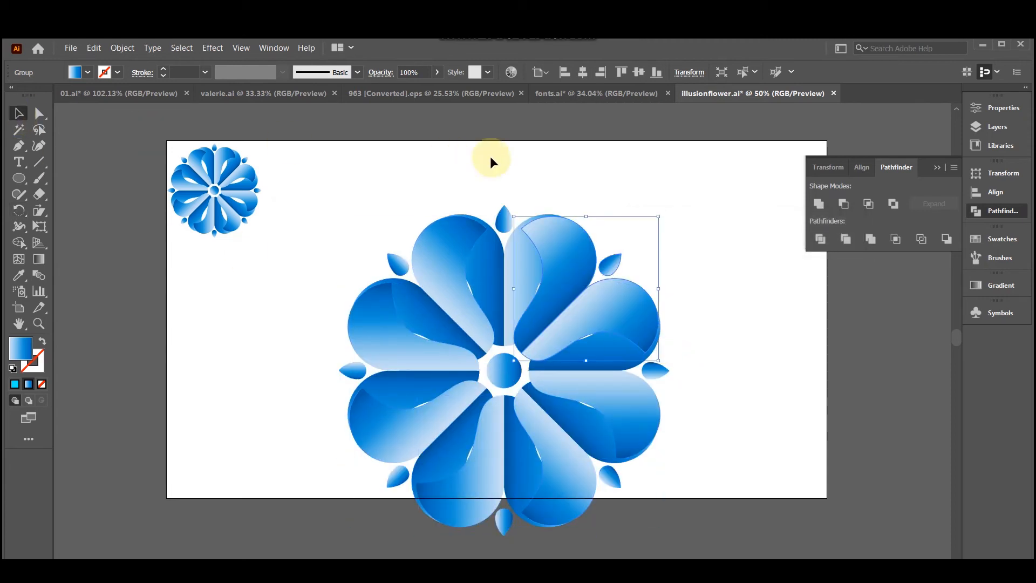
left_click(429, 193)
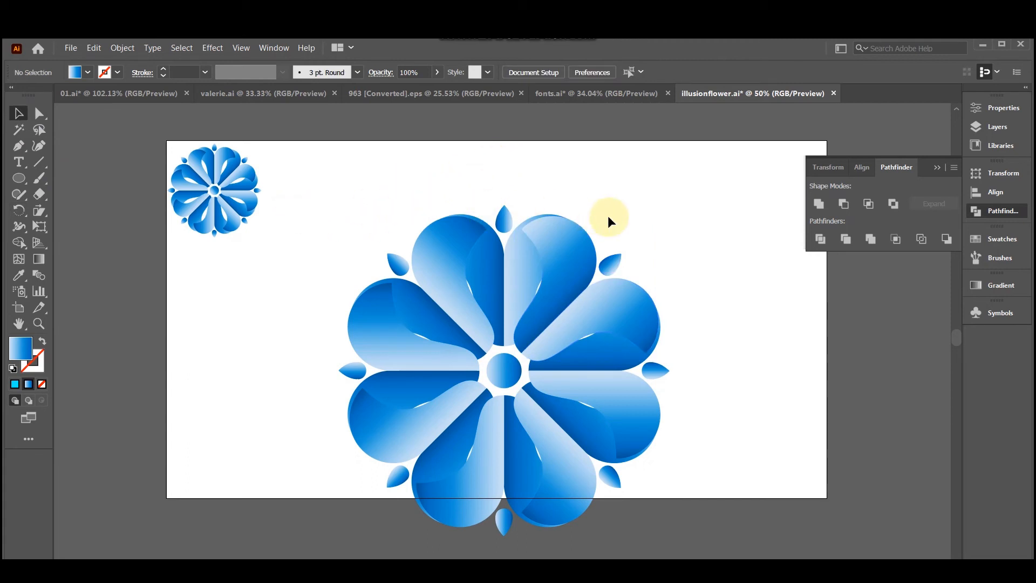
- Undo all the rotated copies until only the original petal group and the circle remain
key("ctrl+z")
key("ctrl+z")
key("ctrl+z")
key("ctrl+z")
key("ctrl+z")
key("ctrl+z")
key("ctrl+z")
key("ctrl+z")
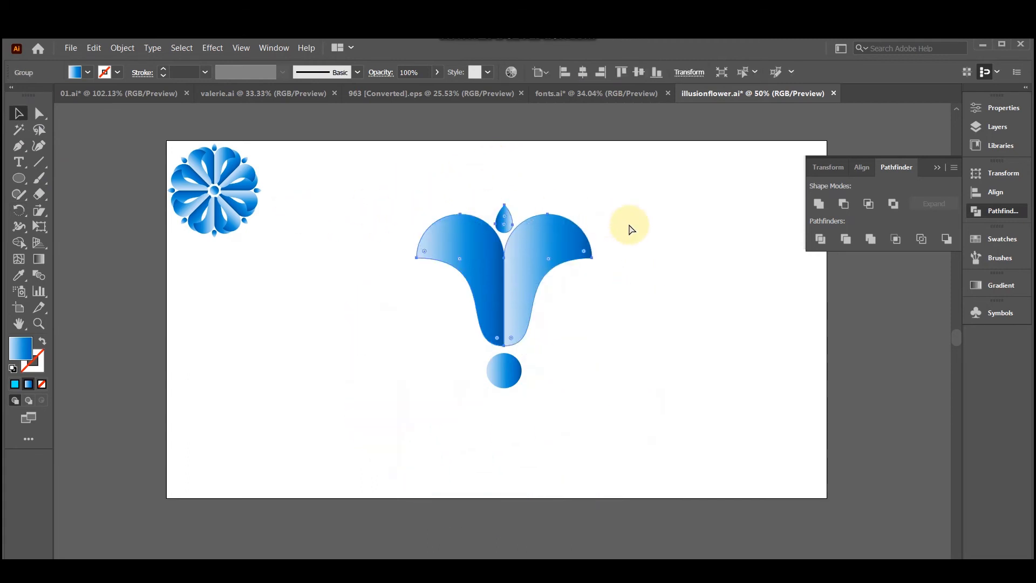
left_click(396, 163)
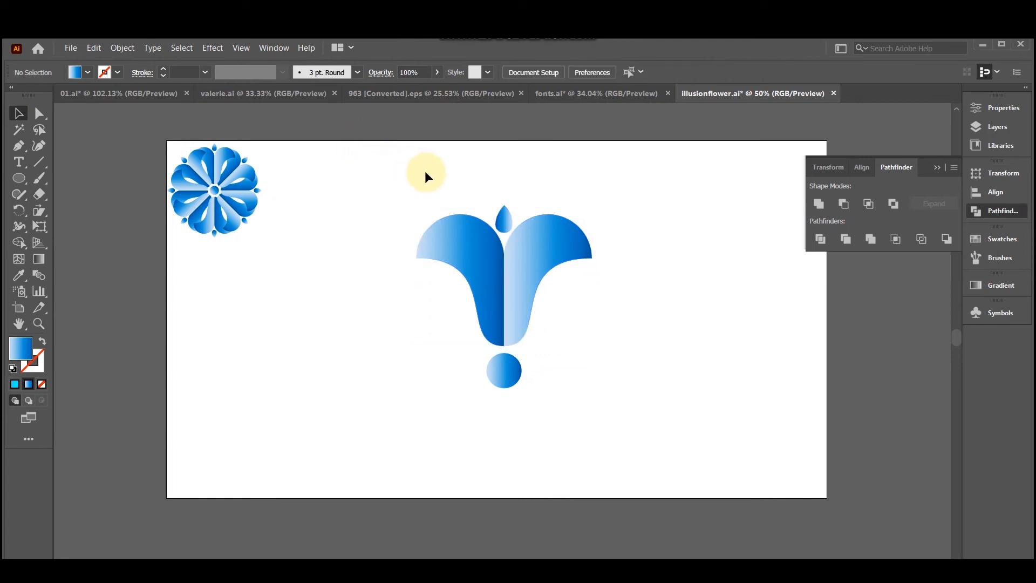
- Move the small circle slightly down, away from the petal's lower tip
left_click(512, 262)
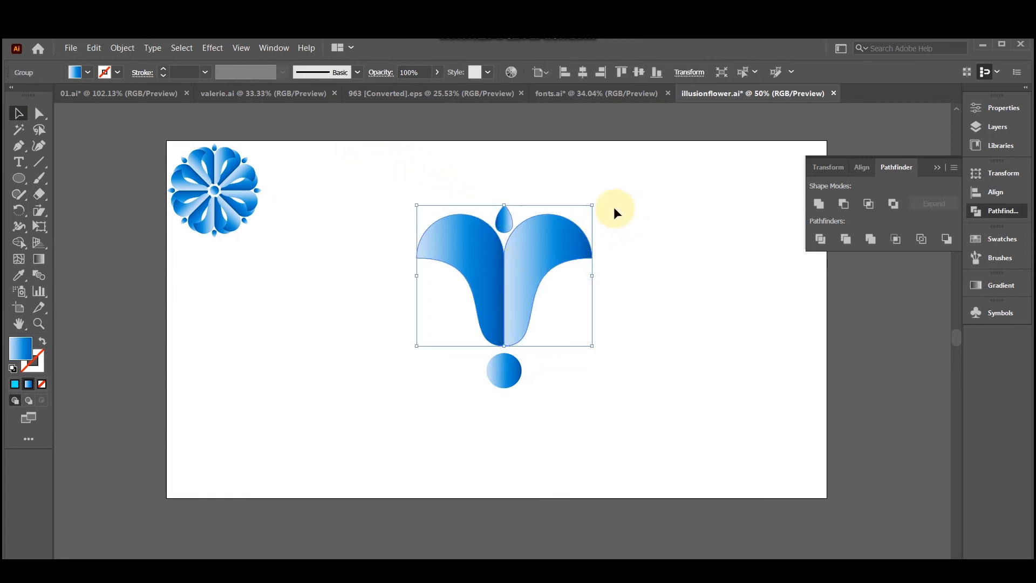
left_click(538, 204)
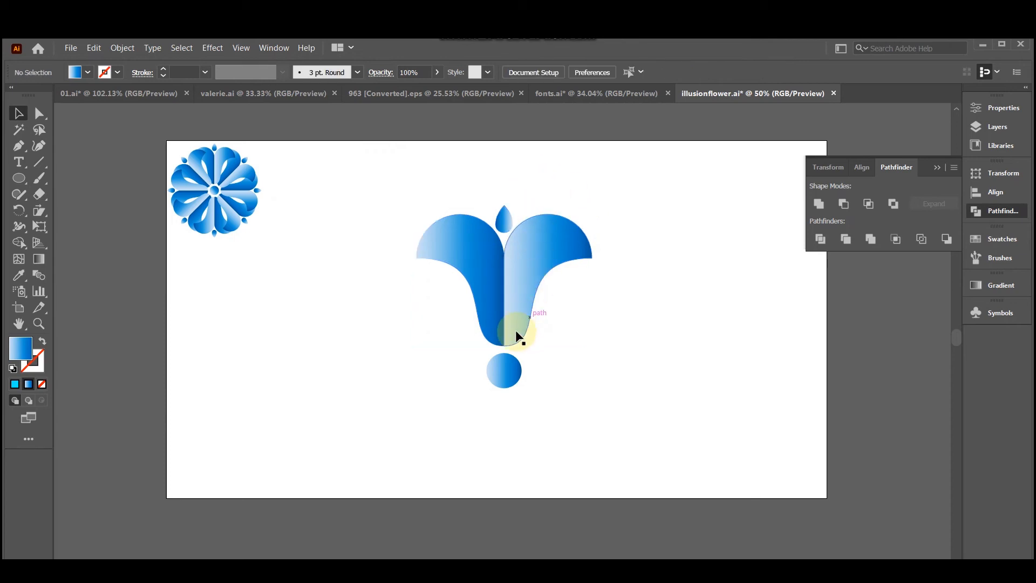
left_click(506, 372)
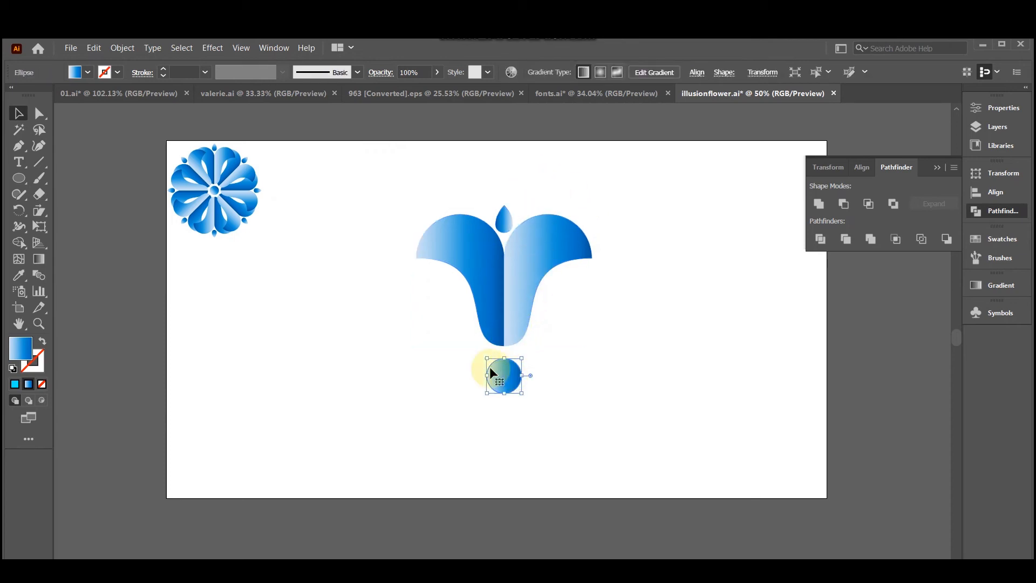
- Create a copy of the petal group rotated 45° about the repositioned circle's centre
left_click(477, 271)
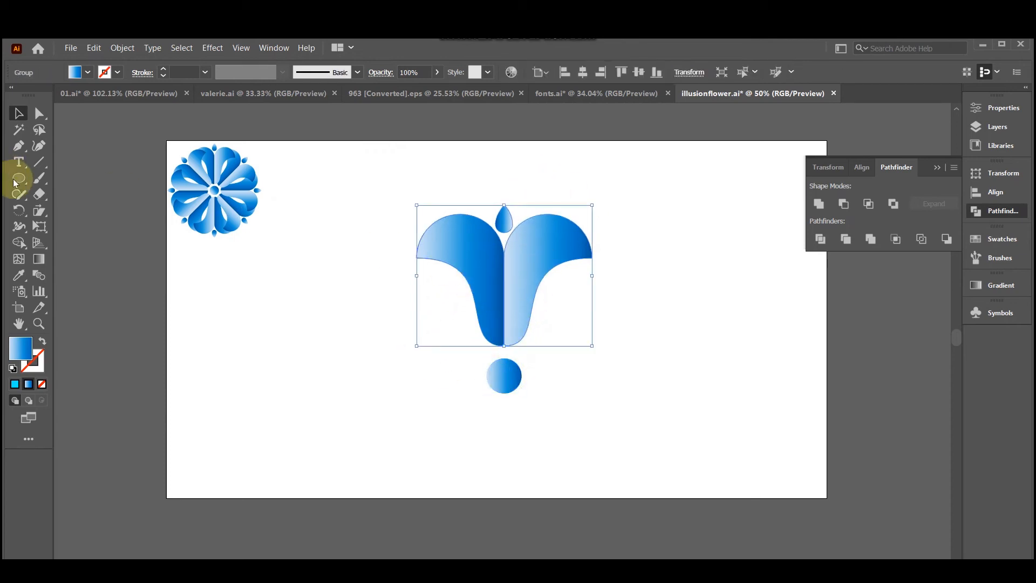
left_click(27, 213)
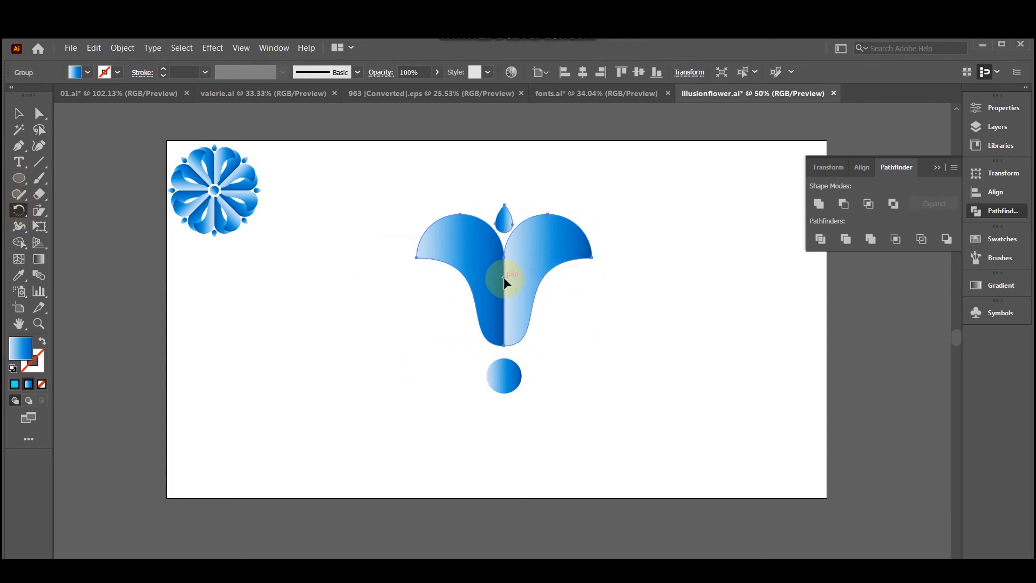
mouse_move(503, 277)
left_mouse_down()
mouse_move(507, 306)
mouse_move(507, 296)
left_mouse_up()
key("ctrl+z")
left_click(505, 376, "alt")
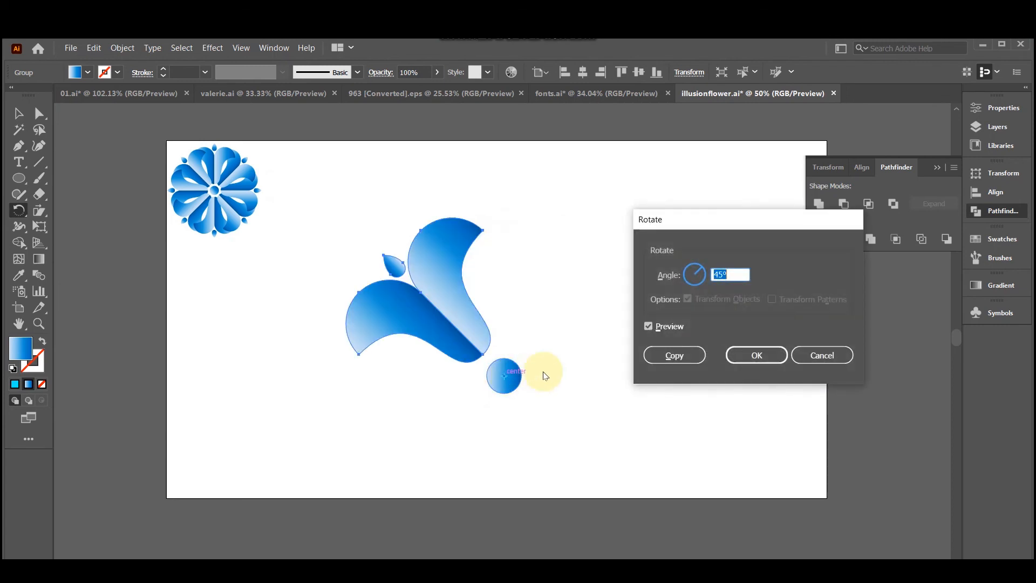
left_click(675, 356)
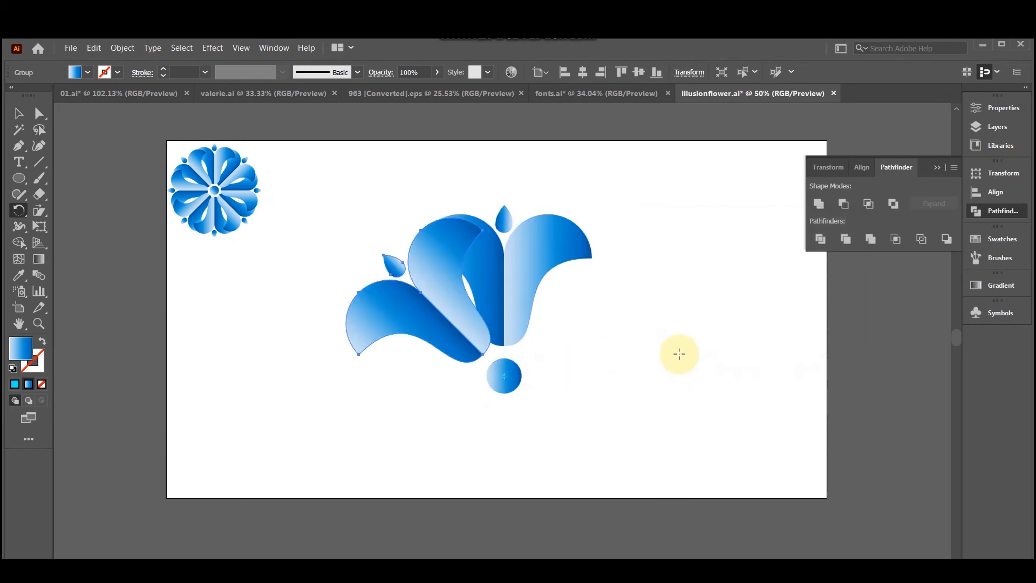
- Repeat the last rotated copy six more times to form an eight-petal flower, and deselect
key("ctrl+d")
key("ctrl+d")
key("ctrl+d")
key("ctrl+d")
key("ctrl+d")
key("ctrl+d")
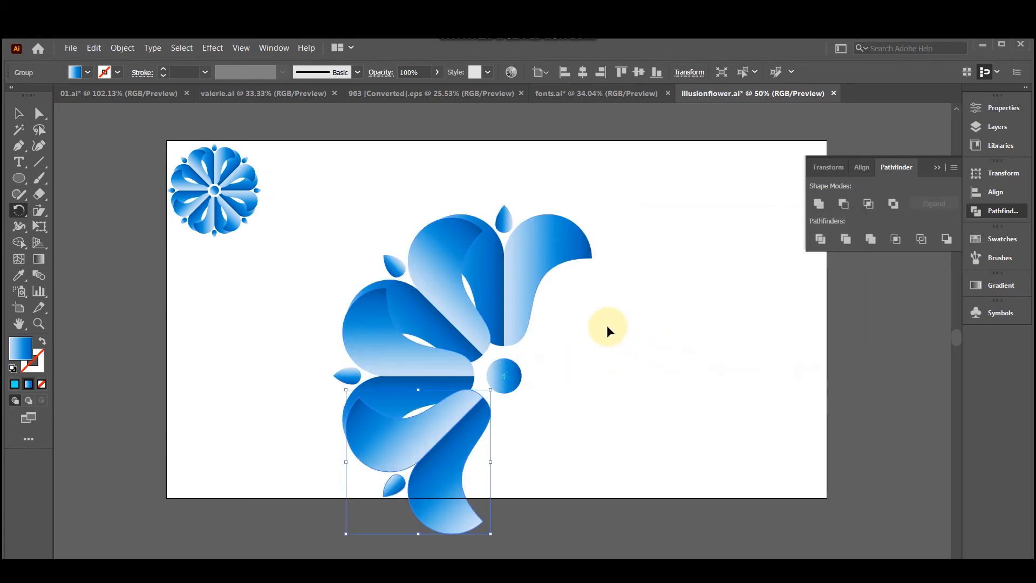
left_click(19, 108)
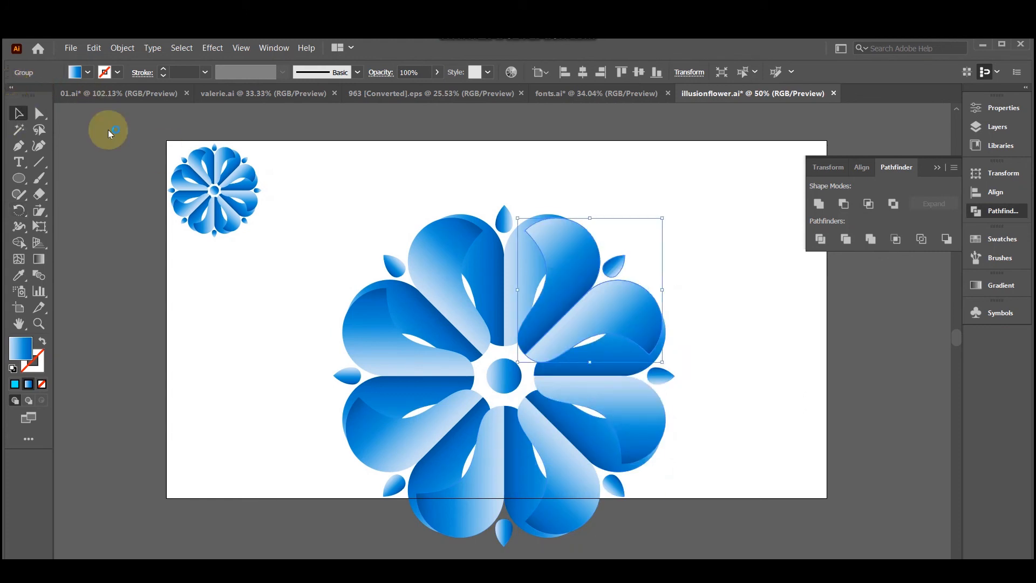
left_click(566, 160)
- Ungroup the original upright petal at the flower's top, and deselect its parts
left_click(513, 240)
right_click(513, 240)
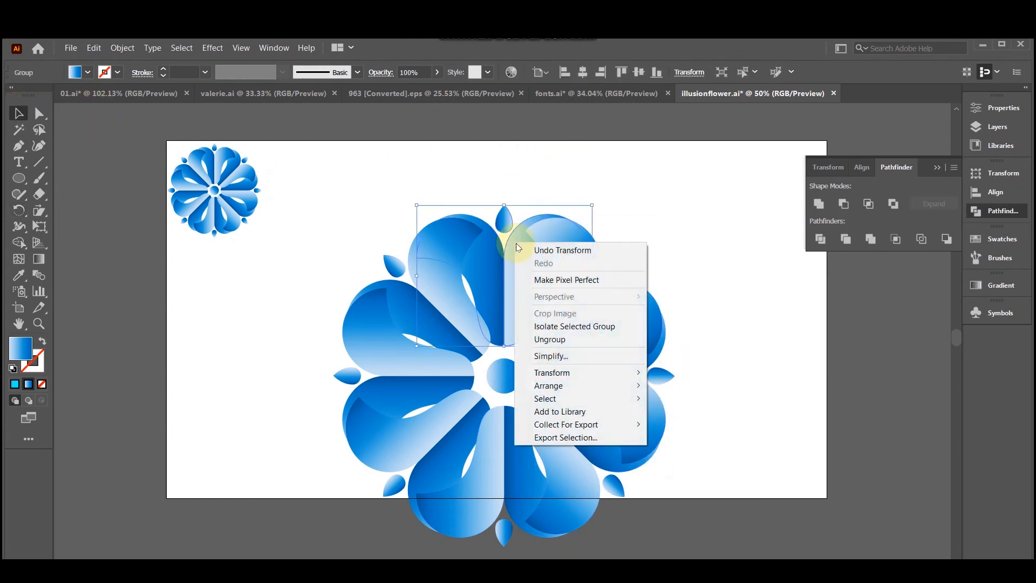
left_click(555, 340)
left_click(555, 219)
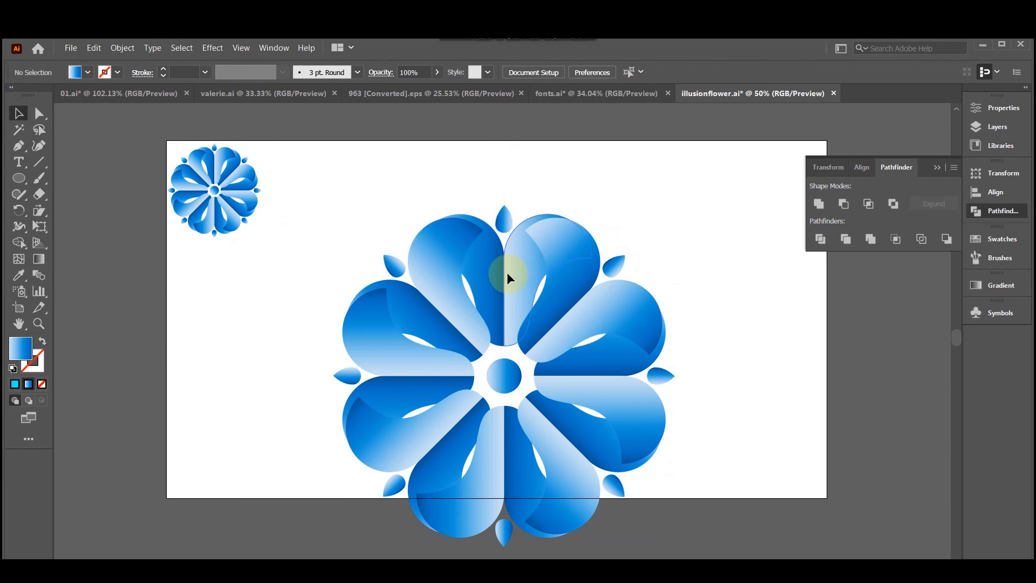
- Bring the right half of the ungrouped top petal to the front so it overlaps the neighbouring petal
right_click(507, 274)
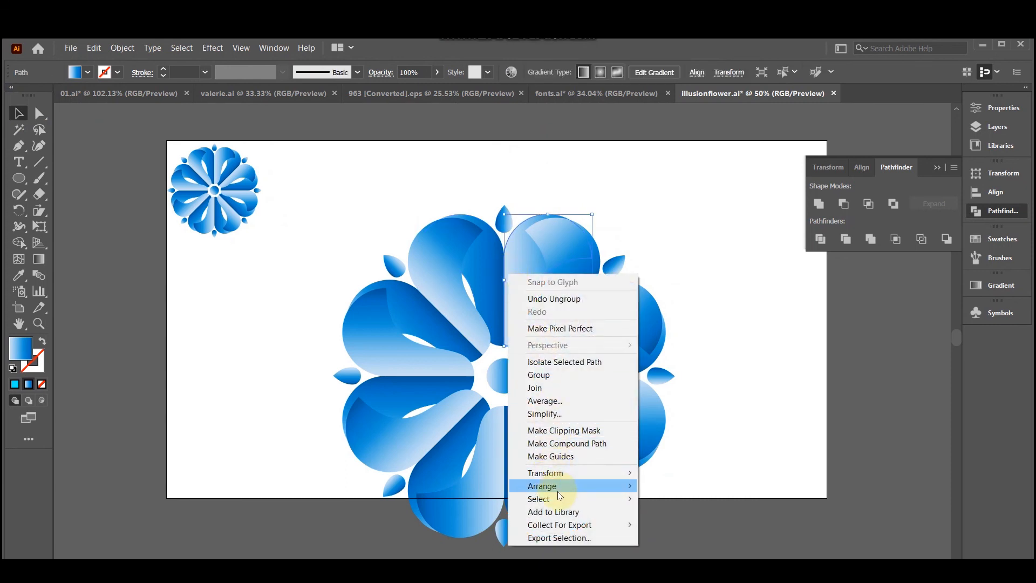
mouse_move(542, 485)
left_click(674, 485)
left_click(707, 342)
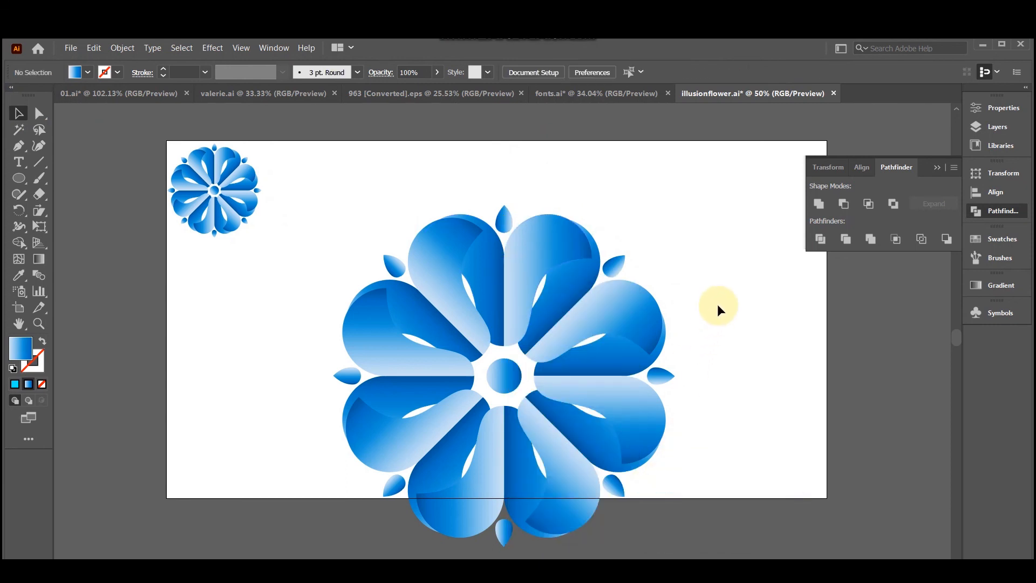
- Select the whole large flower, move it up and scale it down slightly to fit inside the artboard
scroll(717, 303, "down", 1)
scroll(726, 286, "down", 1)
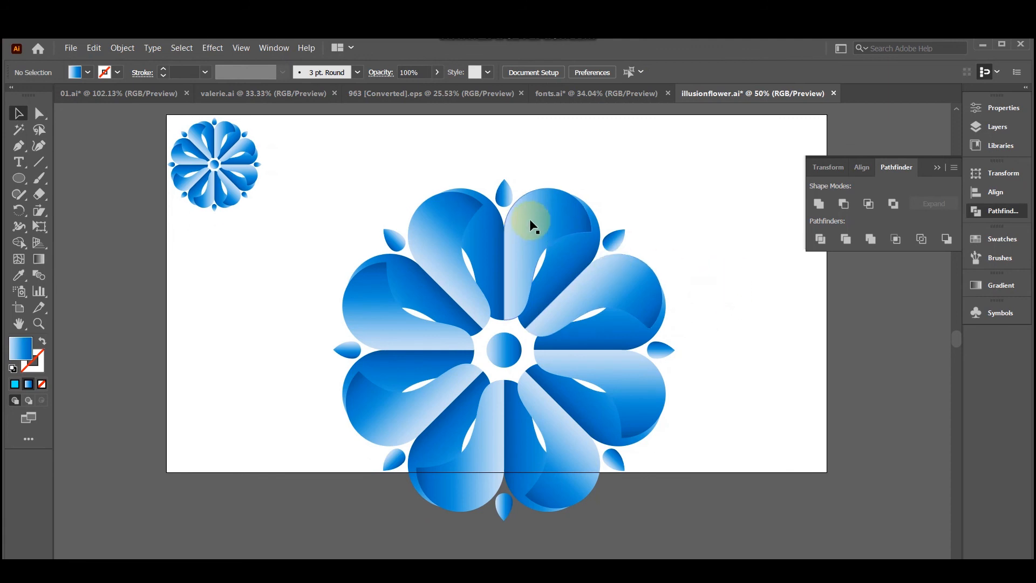
left_click_drag(336, 200, 692, 502)
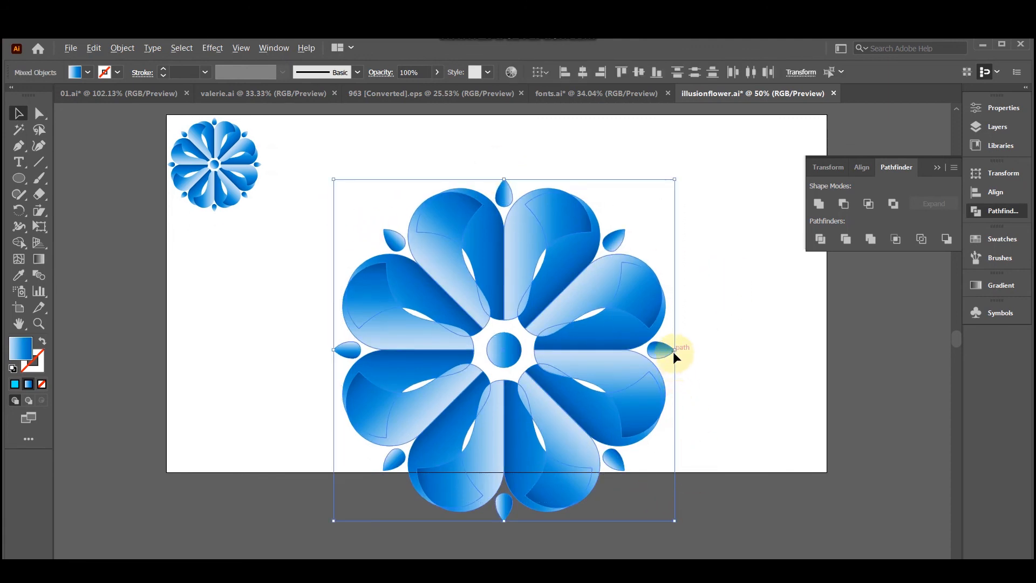
left_click_drag(675, 354, 669, 302)
left_click(710, 291)
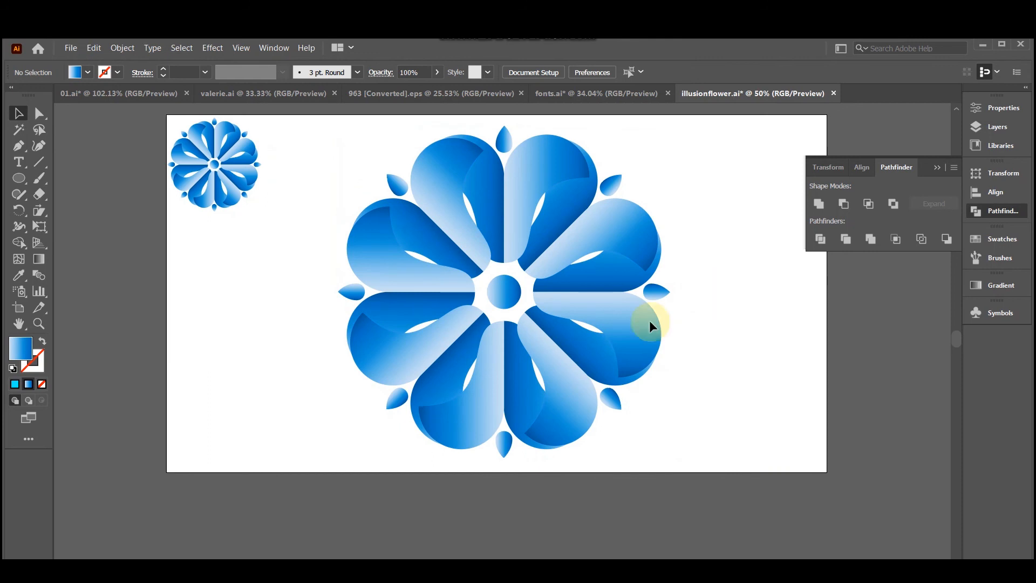
scroll(640, 178, "up", 1)
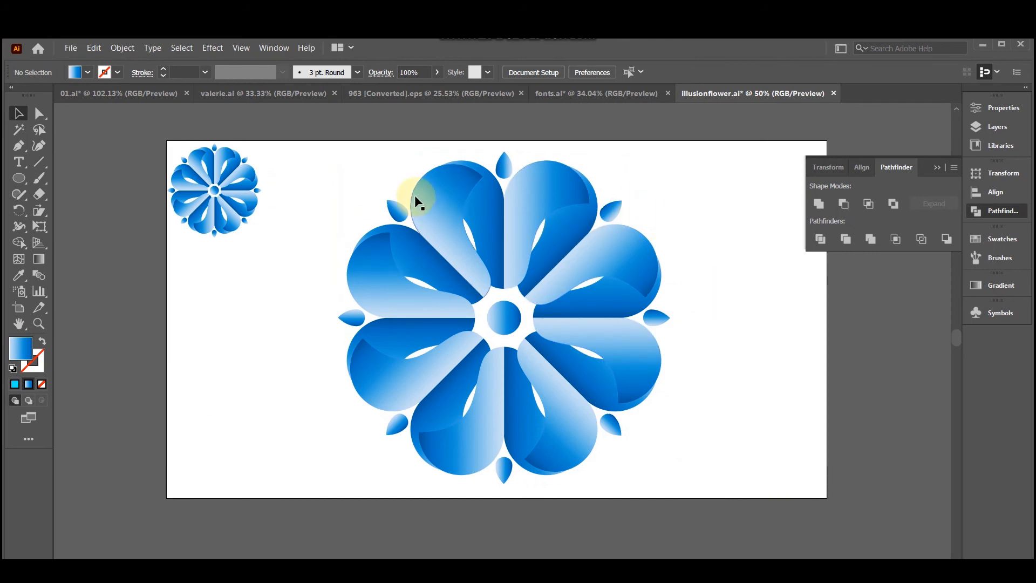